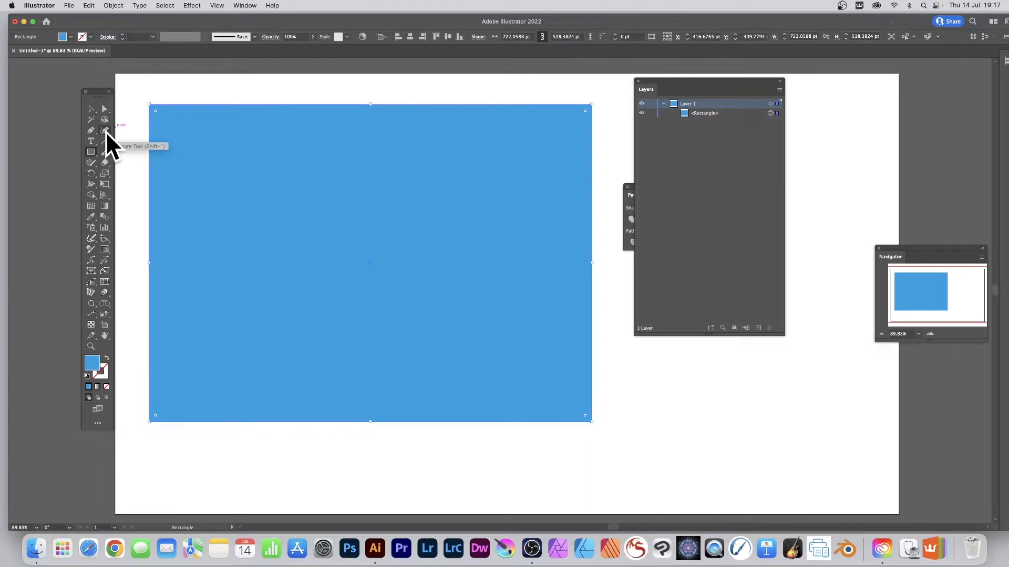
# Draw a closed wavy freeform shape inside the blue rectangle with the Curvature tool, filling most of its area.
pyautogui.click(105, 131)
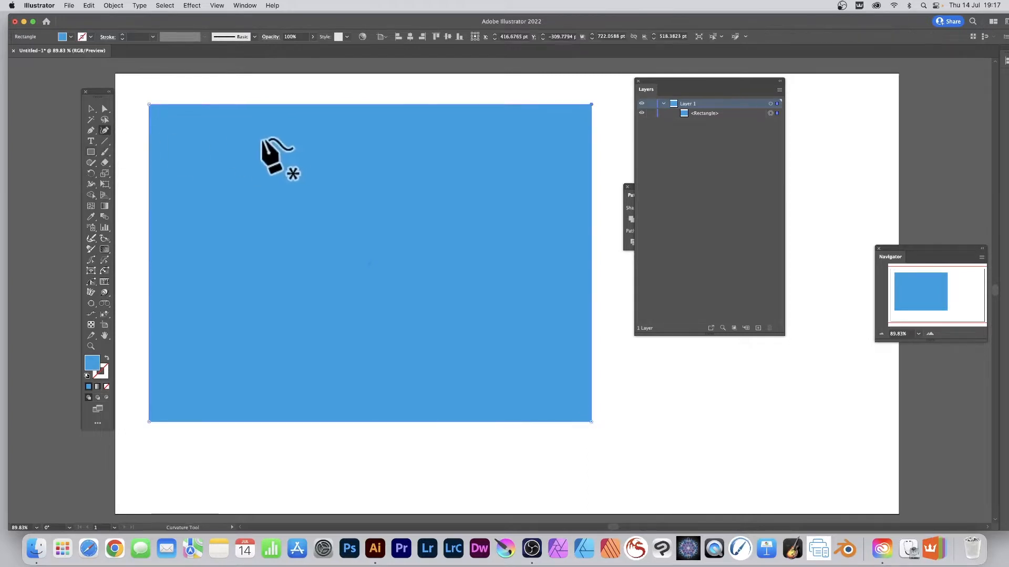
pyautogui.click(186, 136)
pyautogui.click(324, 141)
pyautogui.click(398, 203)
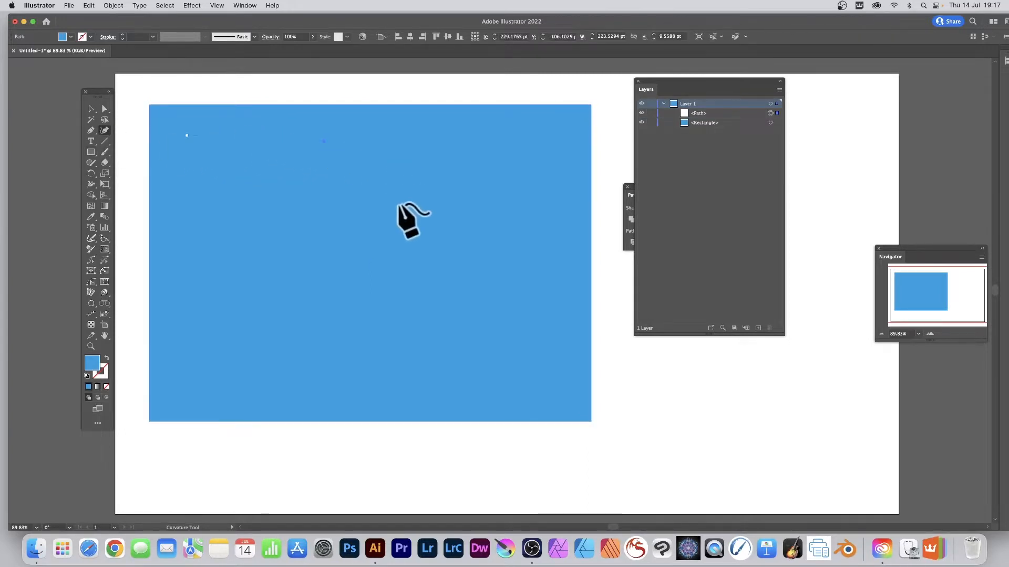
pyautogui.click(483, 154)
pyautogui.click(528, 246)
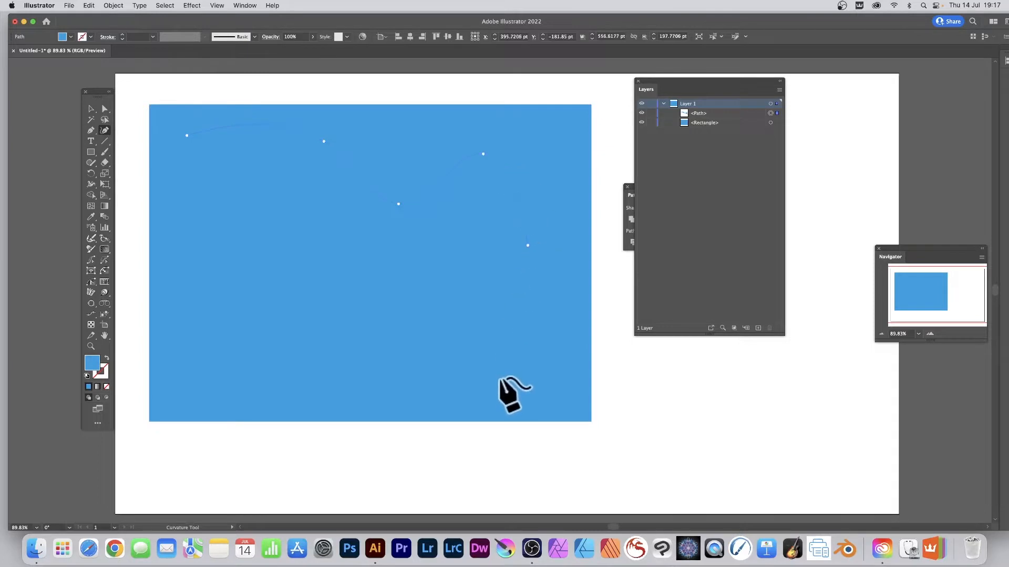
pyautogui.click(500, 378)
pyautogui.click(404, 370)
pyautogui.click(392, 308)
pyautogui.click(247, 348)
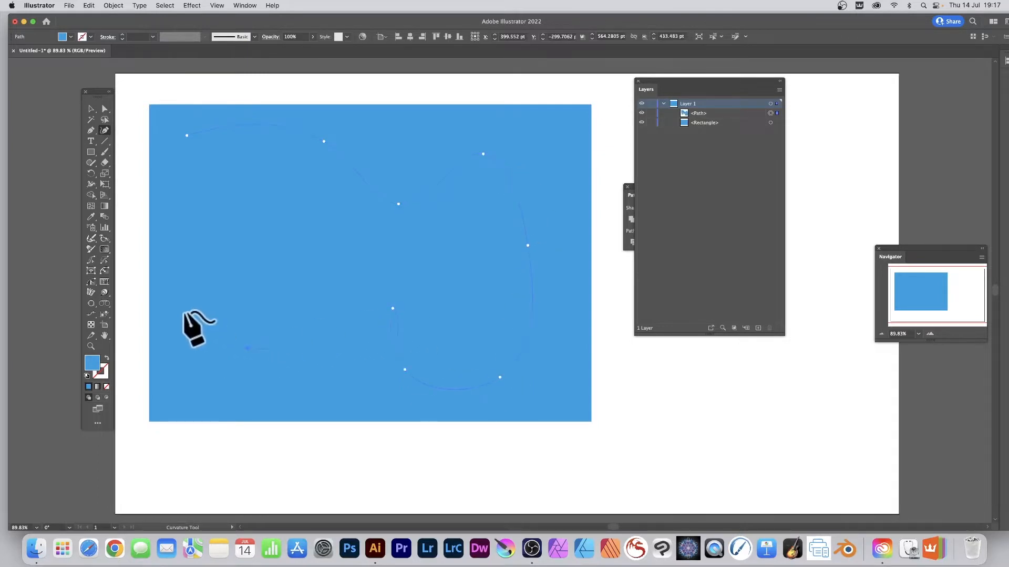
pyautogui.click(192, 301)
pyautogui.click(279, 233)
pyautogui.click(210, 192)
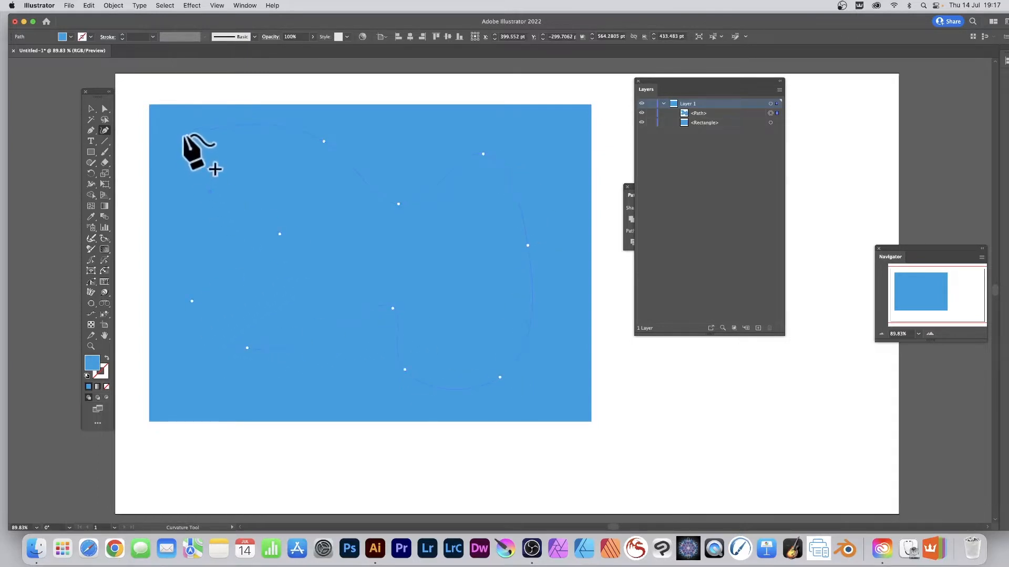
pyautogui.click(185, 135)
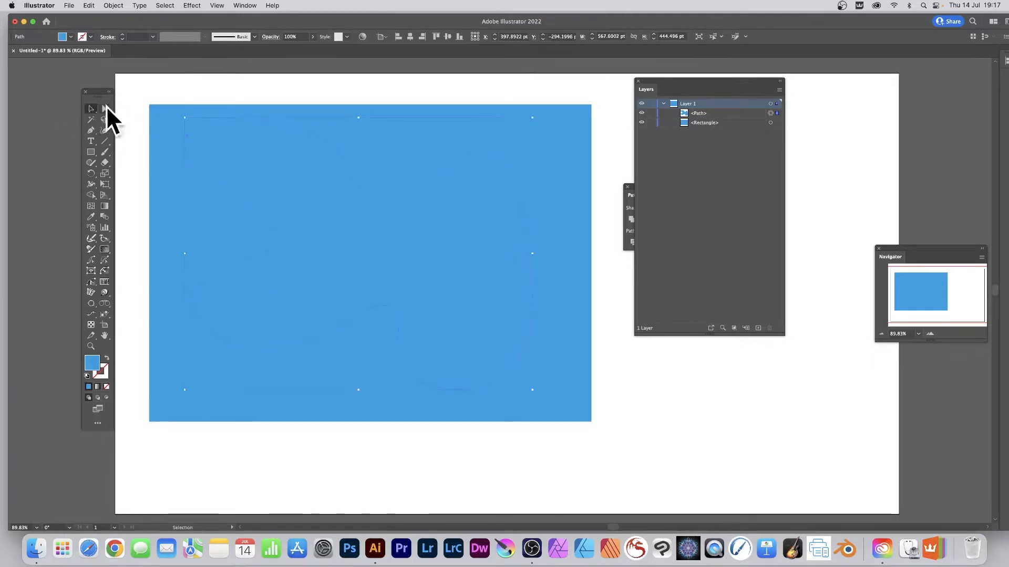
# Cut the wavy shape out of the blue rectangle with the Pathfinder Minus Front operation.
pyautogui.moveTo(631, 463); pyautogui.dragTo(188, 175)
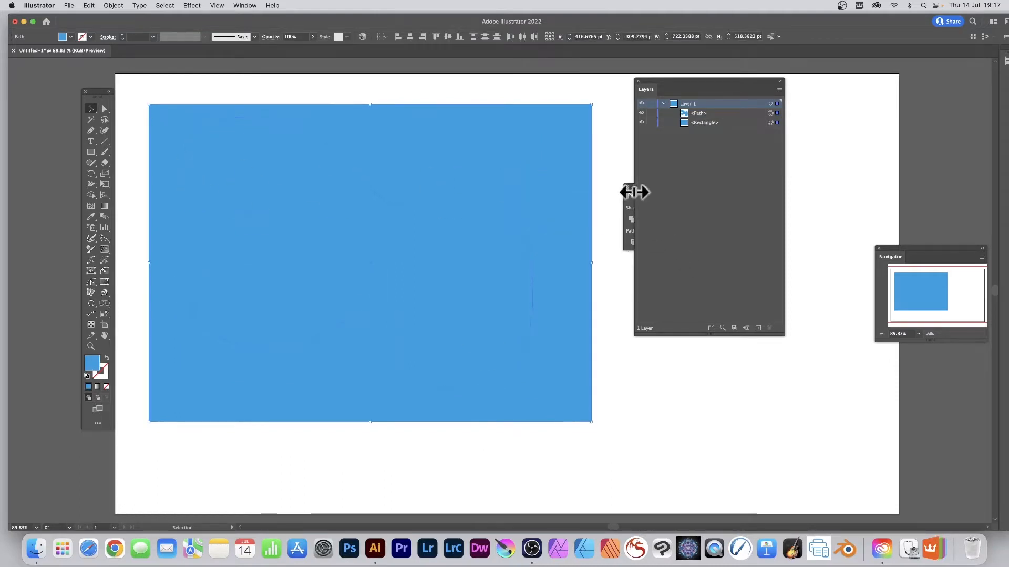
pyautogui.moveTo(657, 80); pyautogui.dragTo(688, 85)
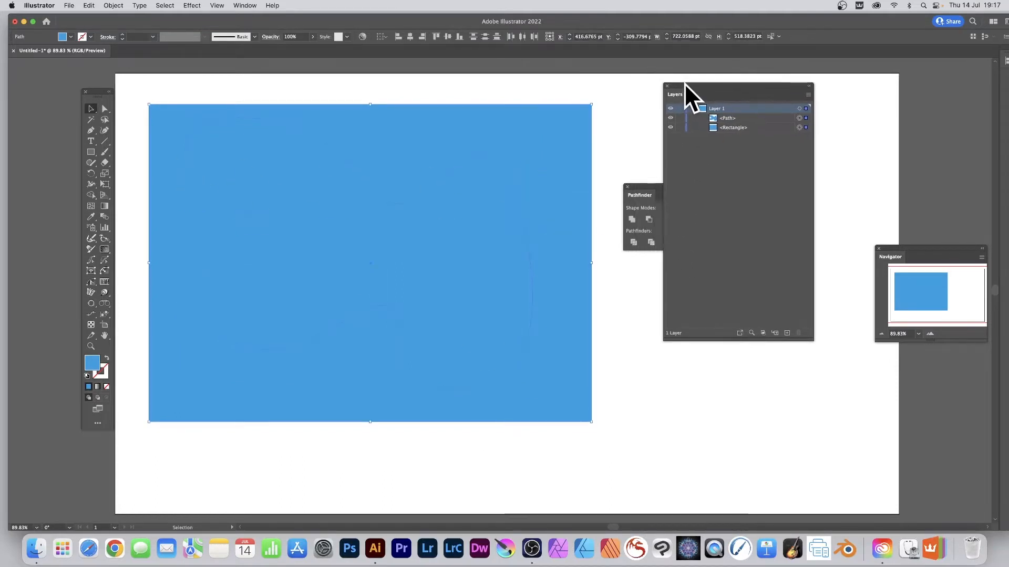
pyautogui.click(651, 184)
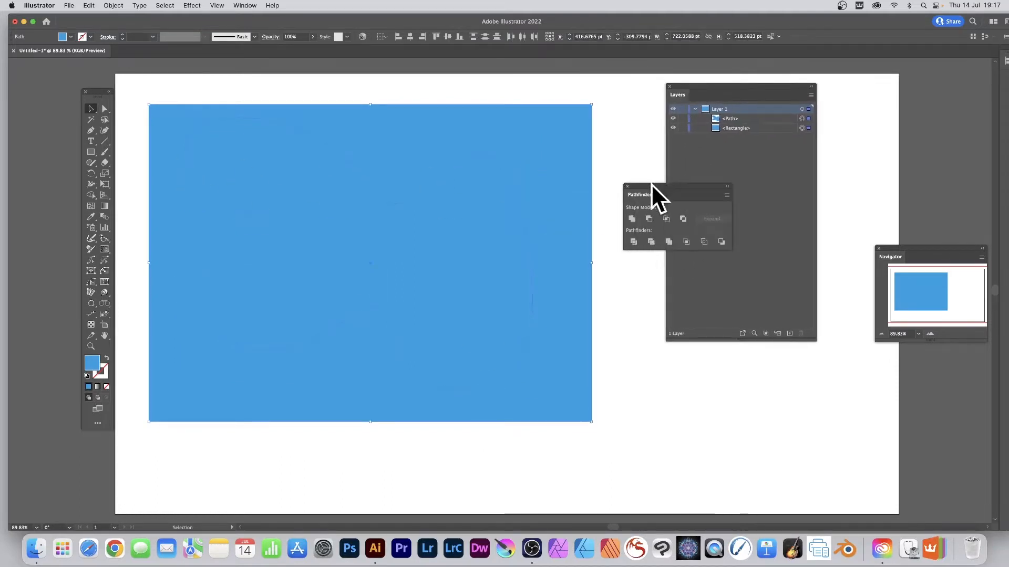
pyautogui.click(649, 219)
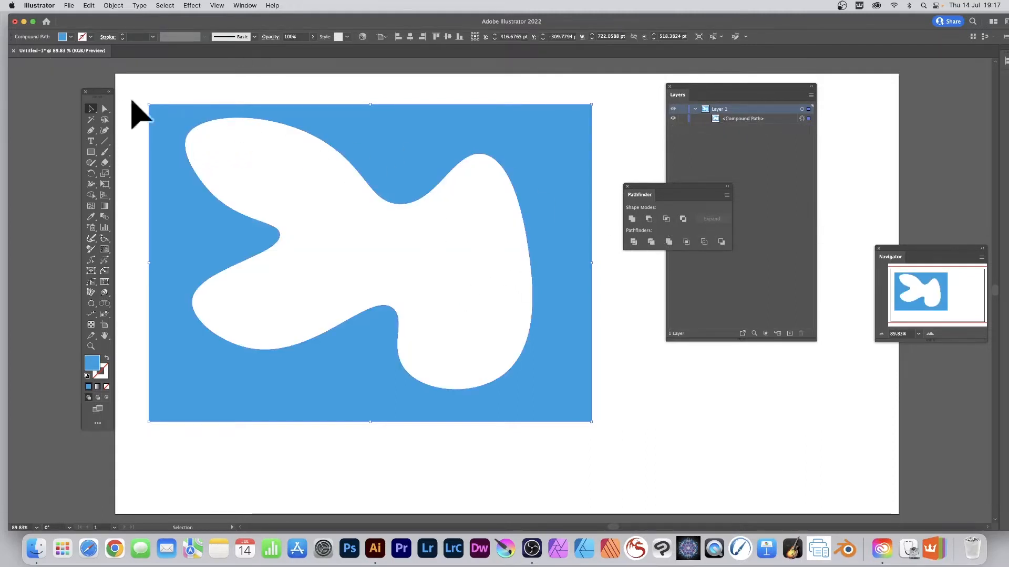
# Apply a Drop Shadow to the blue cutout with Multiply mode, 75% opacity, 7 pt X and Y offsets and 5 pt blur.
pyautogui.click(193, 6)
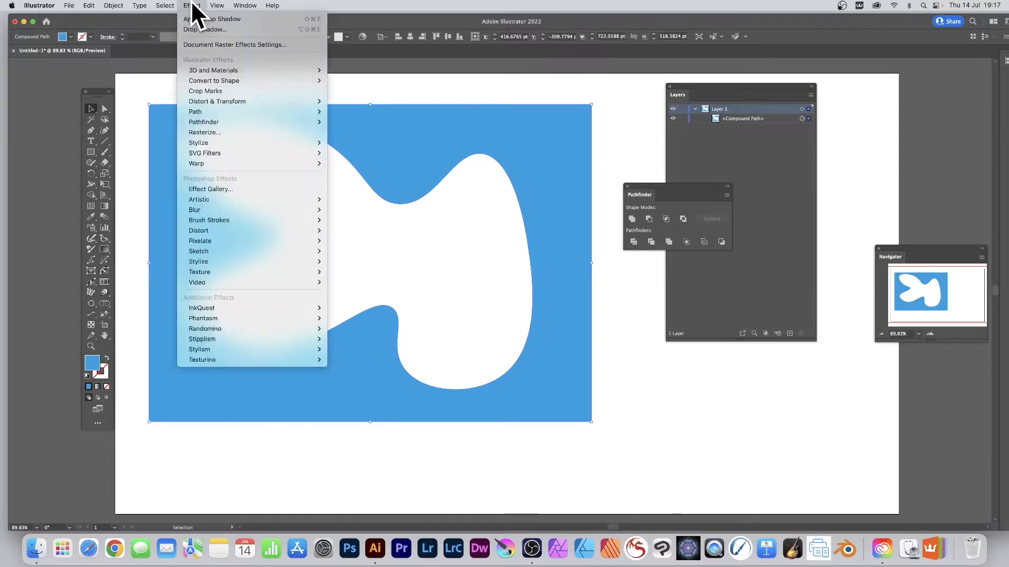
pyautogui.moveTo(210, 142)
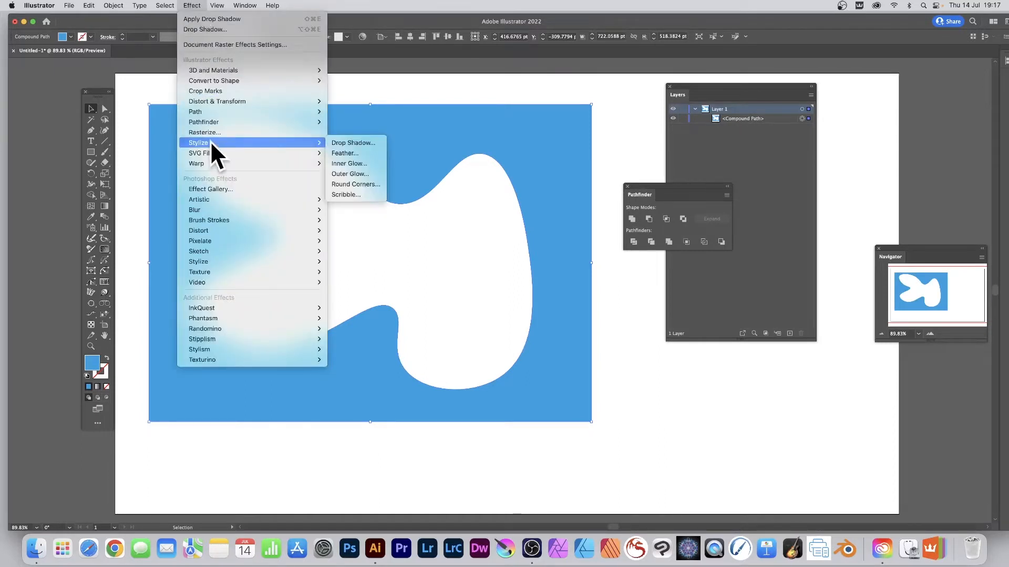
pyautogui.click(360, 140)
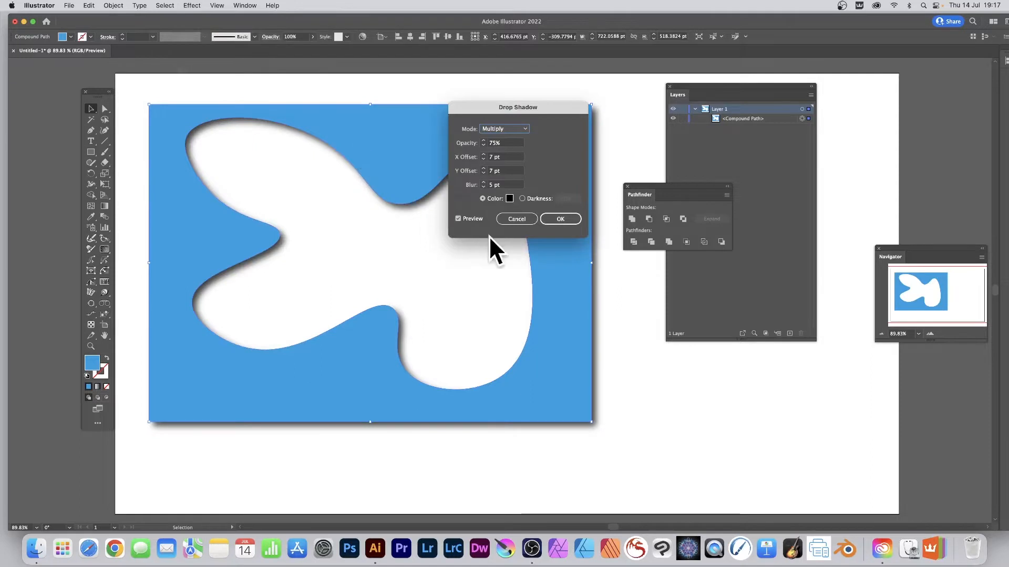
pyautogui.click(551, 217)
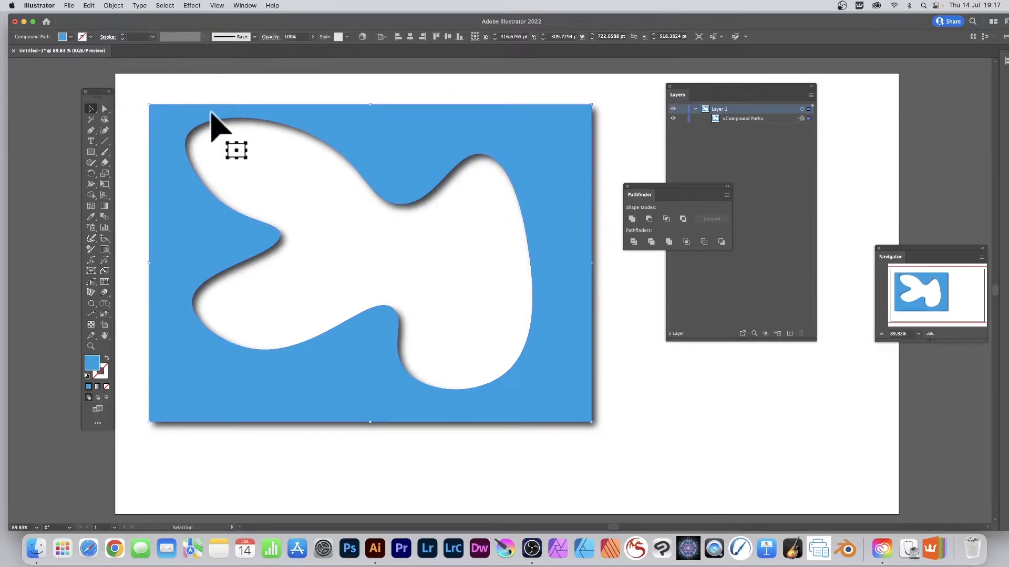
# Nudge the blue cutout up and left, then place a copy offset down and to the right and fill it red.
pyautogui.moveTo(213, 120)
pyautogui.mouseDown()
pyautogui.moveTo(252, 116)
pyautogui.moveTo(210, 112)
pyautogui.mouseUp()
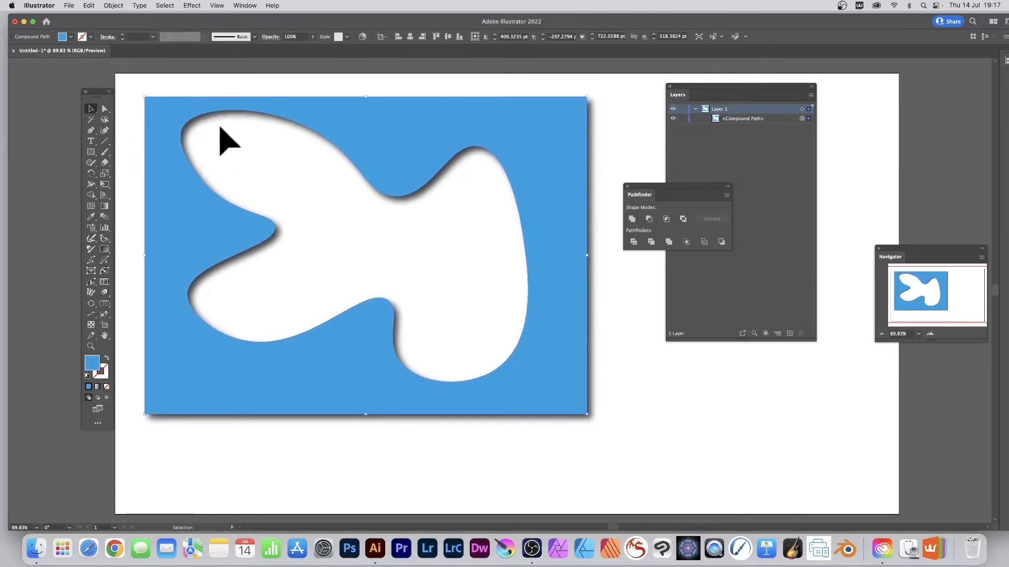
pyautogui.moveTo(198, 108); pyautogui.dragTo(237, 122)
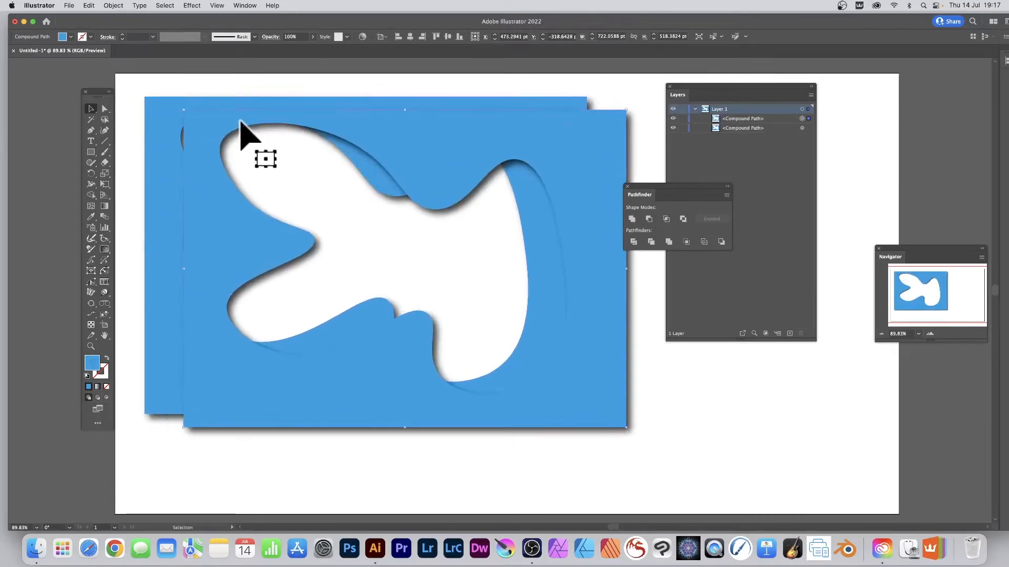
pyautogui.click(69, 36)
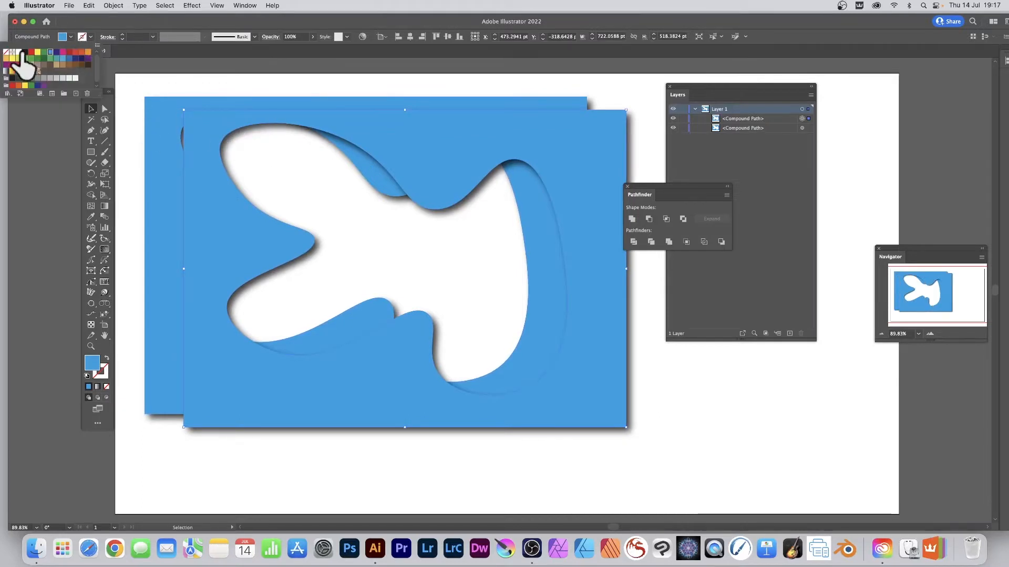
pyautogui.click(32, 53)
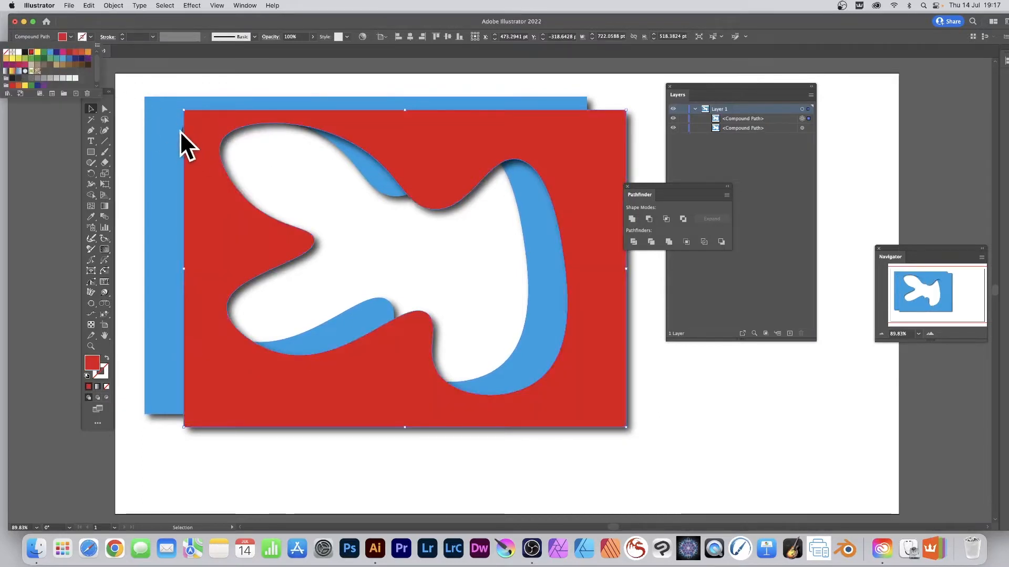
# Duplicate the red cutout further down and to the right and fill the copy green.
pyautogui.click(198, 164)
pyautogui.moveTo(202, 167); pyautogui.dragTo(245, 185)
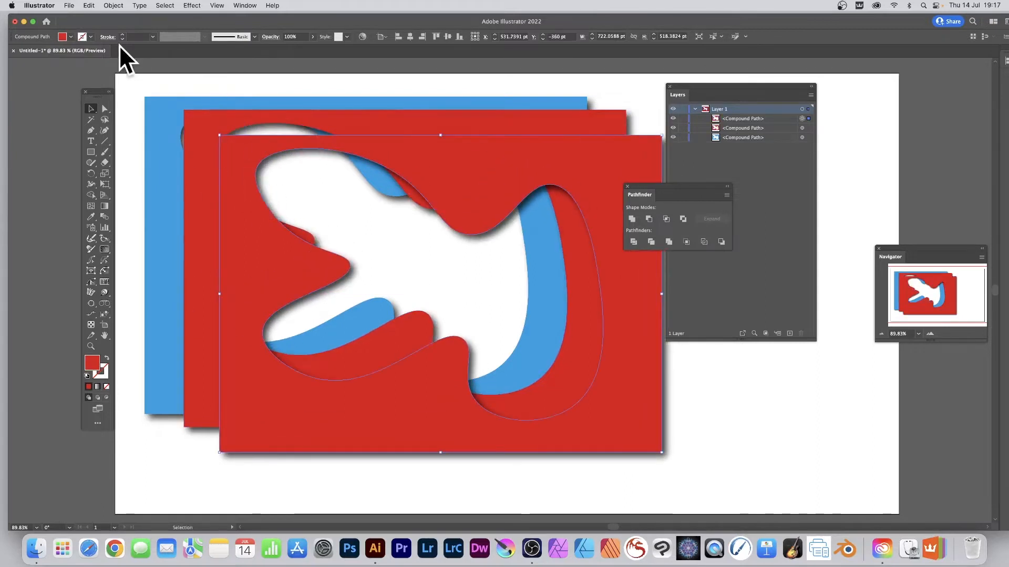
pyautogui.click(71, 37)
pyautogui.click(44, 52)
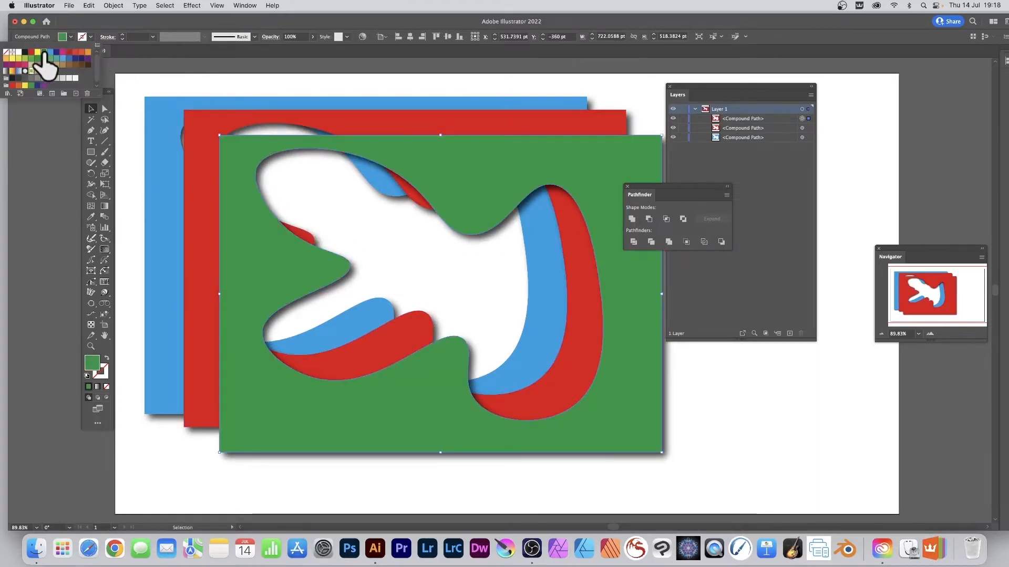
# Duplicate the green cutout to the right and slightly up, and fill the copy yellow.
pyautogui.click(265, 226)
pyautogui.moveTo(300, 263); pyautogui.dragTo(357, 256)
pyautogui.click(71, 37)
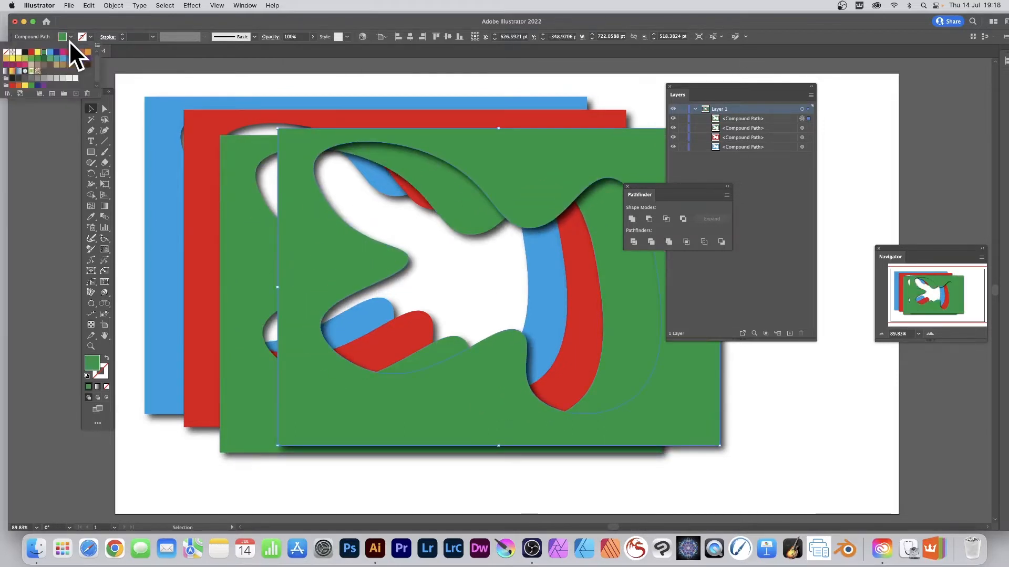
pyautogui.click(37, 52)
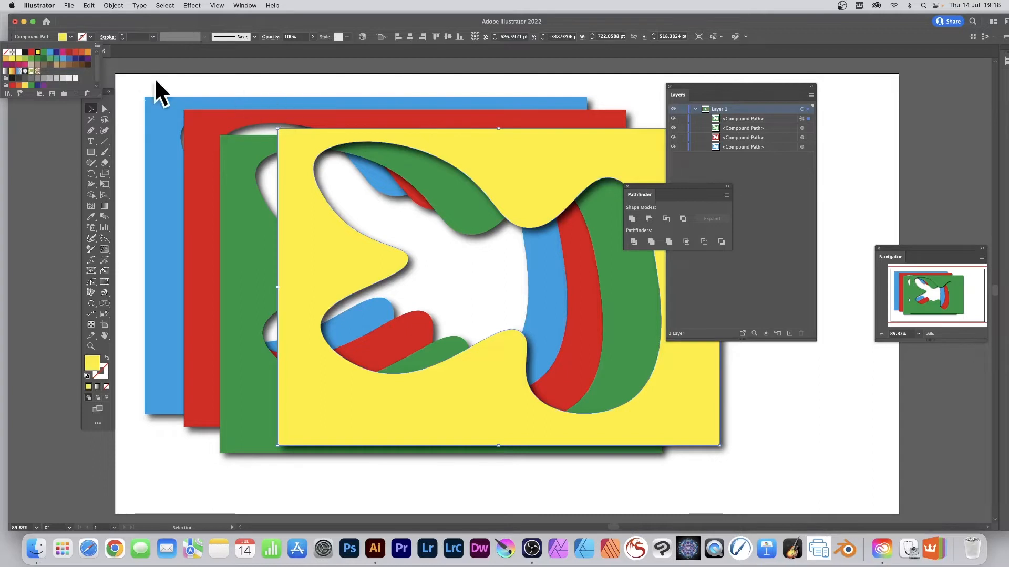
# Move the anchor point at the upper dip of the yellow cutout's opening up by about 118 pt with Direct Selection.
pyautogui.click(105, 108)
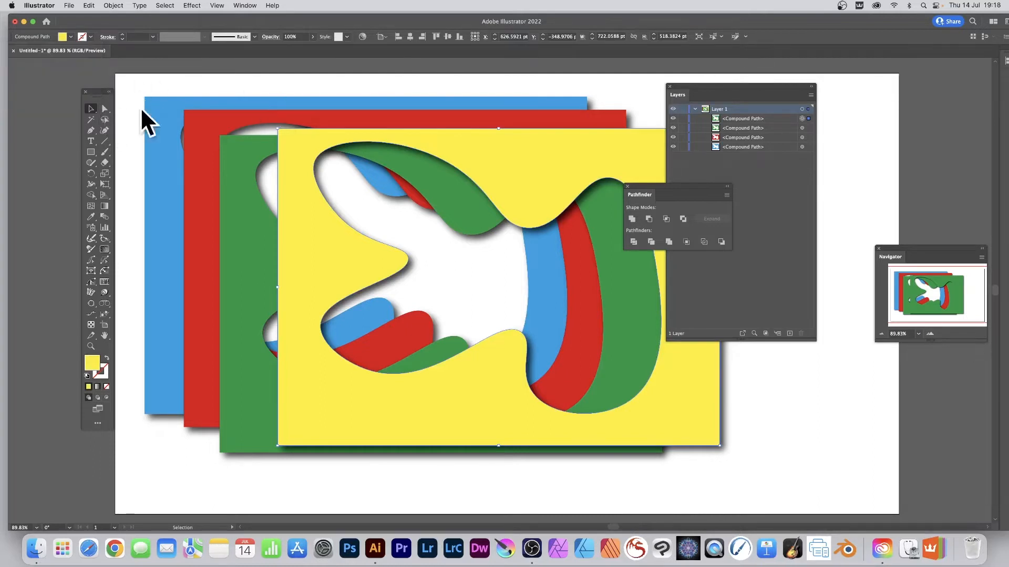
pyautogui.click(106, 109)
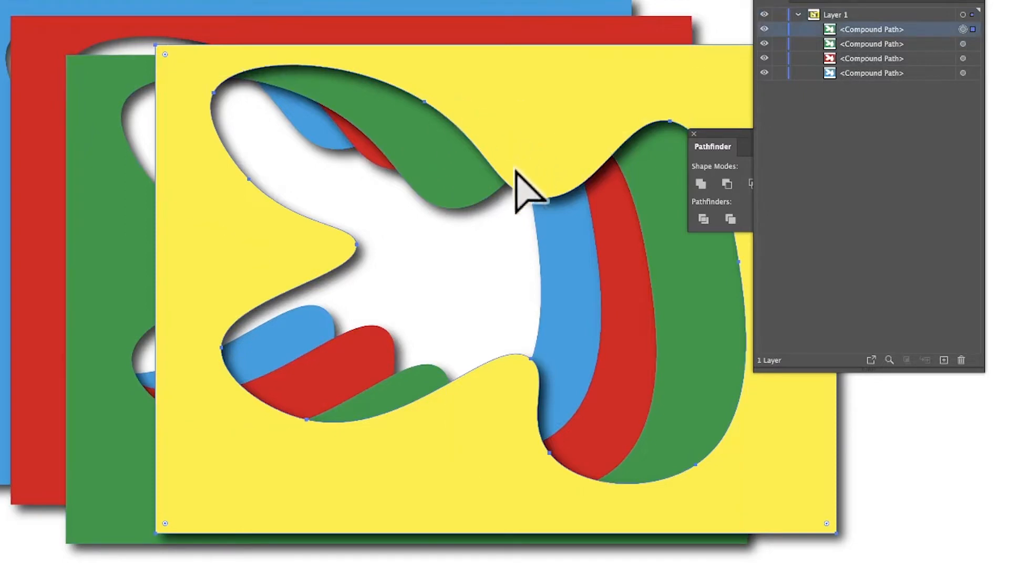
pyautogui.click(539, 198)
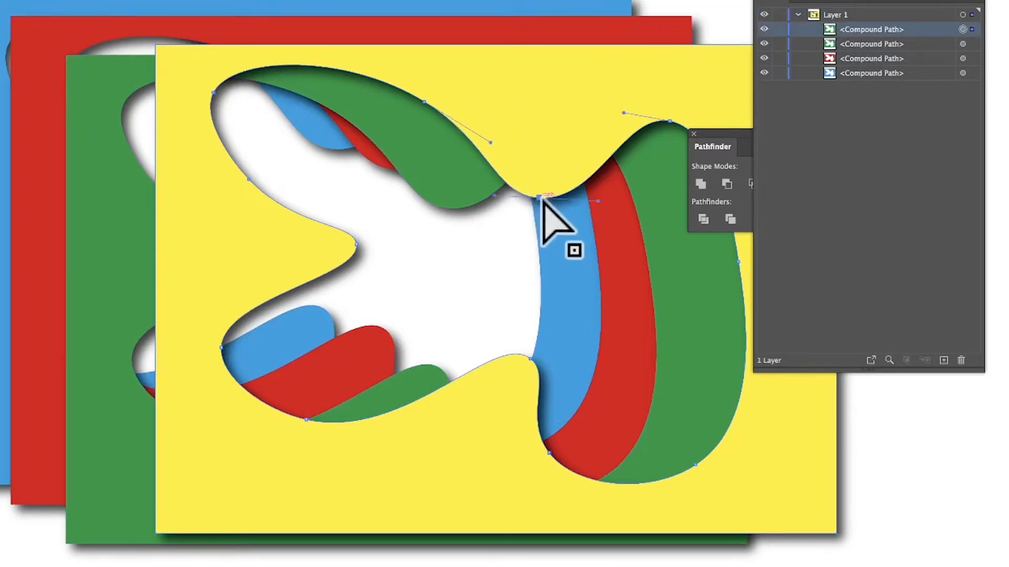
pyautogui.moveTo(539, 198); pyautogui.dragTo(540, 88)
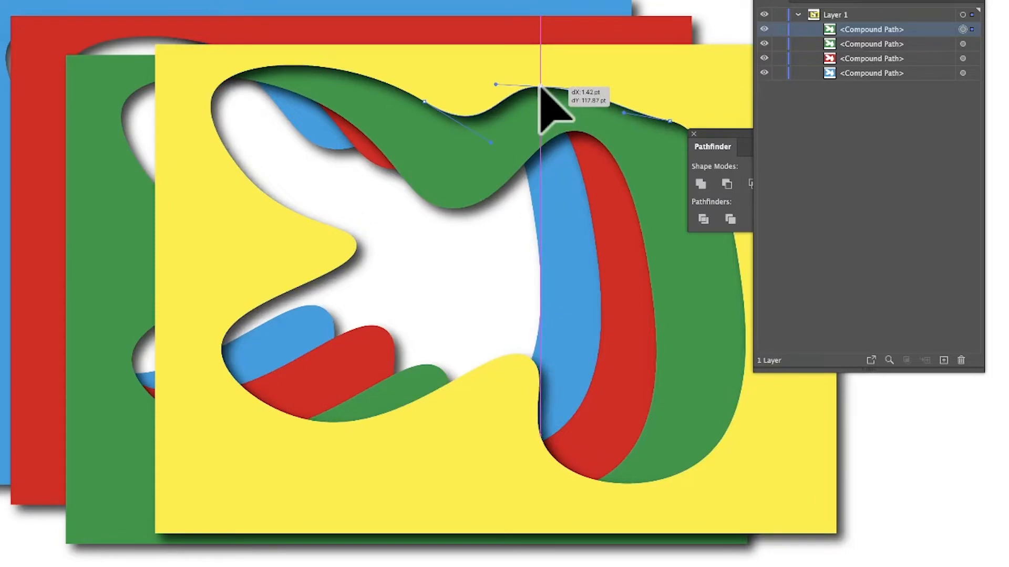
pyautogui.moveTo(540, 87); pyautogui.dragTo(542, 85)
# Reshape the left, lower-left and lower-right curve segments of the yellow cutout's opening.
pyautogui.moveTo(277, 202); pyautogui.dragTo(231, 227)
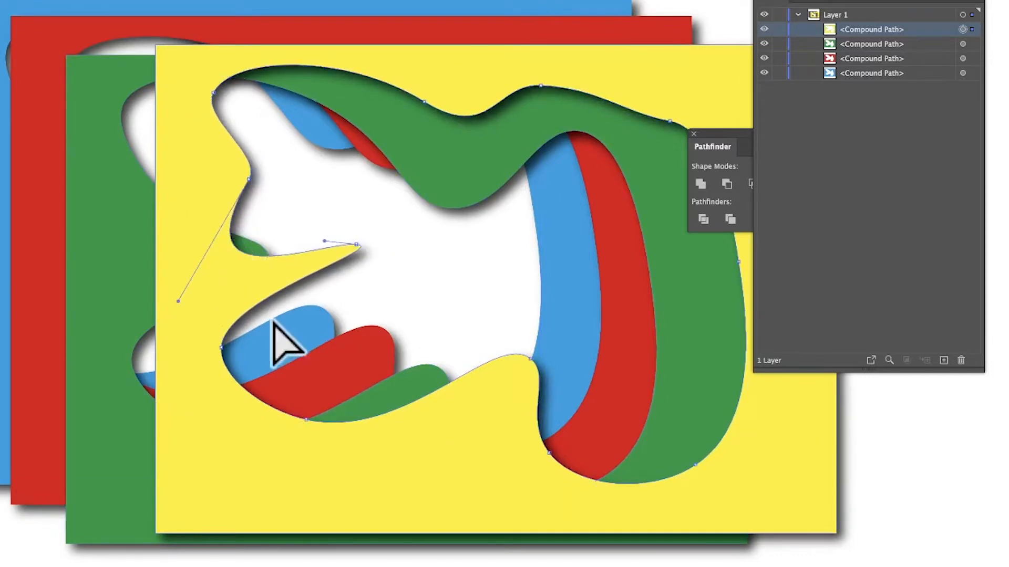
pyautogui.moveTo(294, 416)
pyautogui.mouseDown()
pyautogui.moveTo(308, 415)
pyautogui.moveTo(307, 400)
pyautogui.mouseUp()
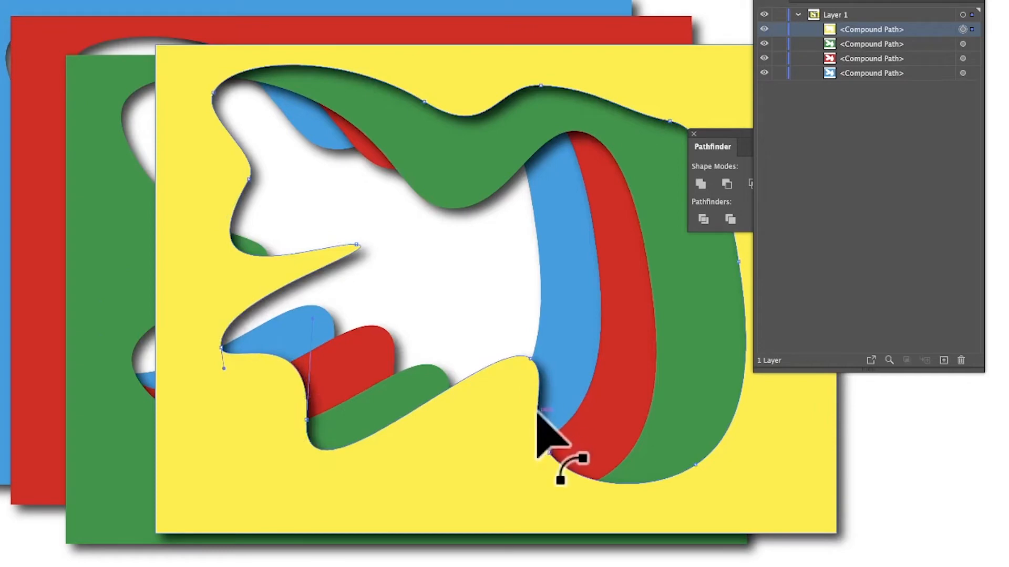
pyautogui.moveTo(547, 416); pyautogui.dragTo(565, 402)
pyautogui.press('v')
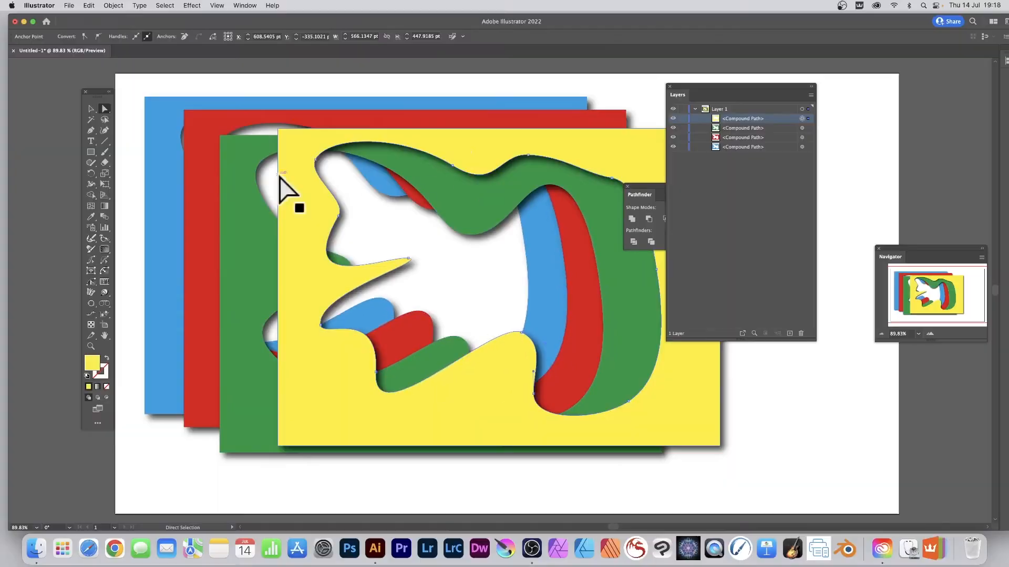
# Hide the yellow cutout and reshape the upper, right and lower curve segments of the green cutout's opening.
pyautogui.click(673, 118)
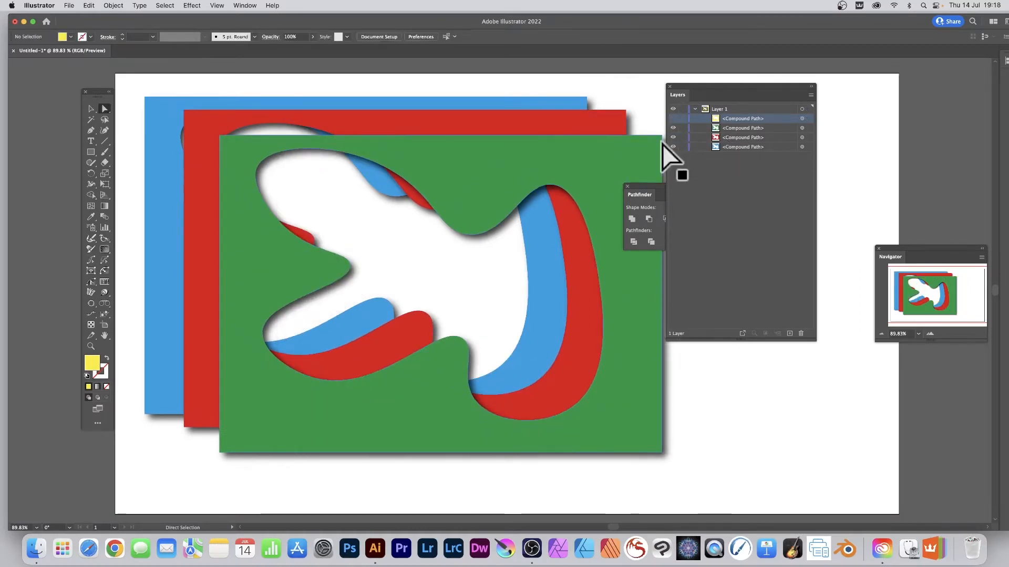
pyautogui.click(447, 154)
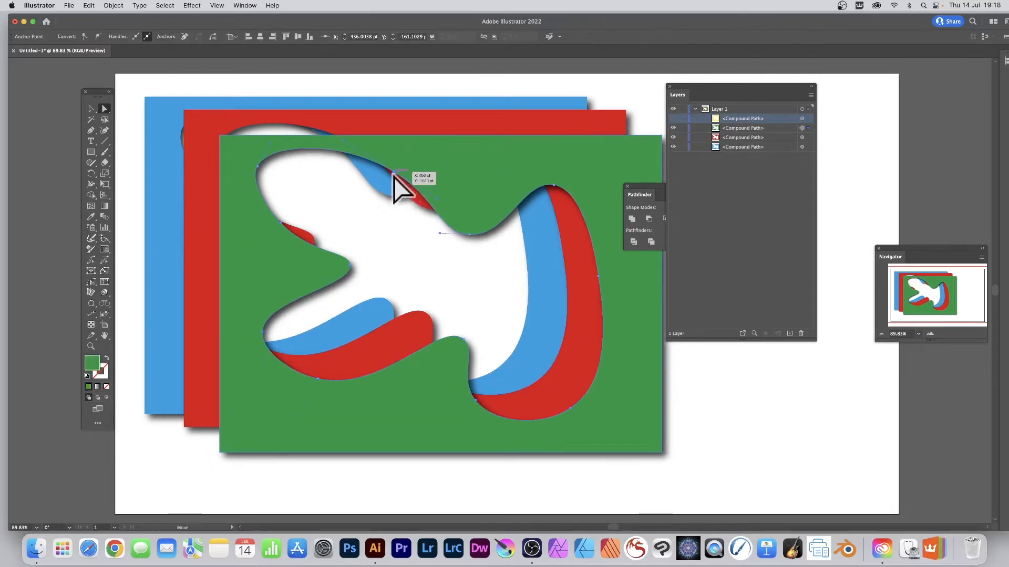
pyautogui.moveTo(395, 173); pyautogui.dragTo(368, 205)
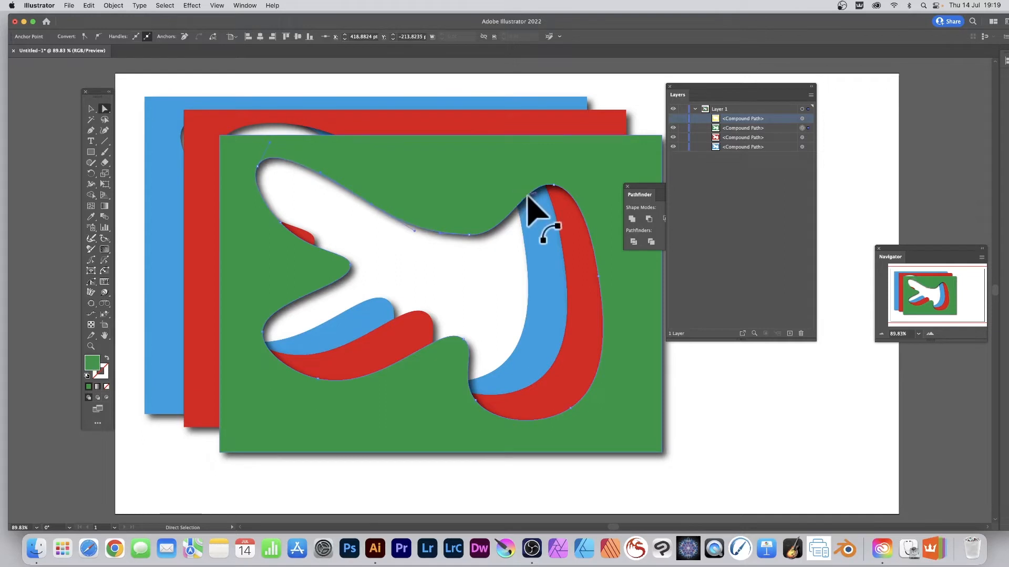
pyautogui.moveTo(529, 207); pyautogui.dragTo(507, 173)
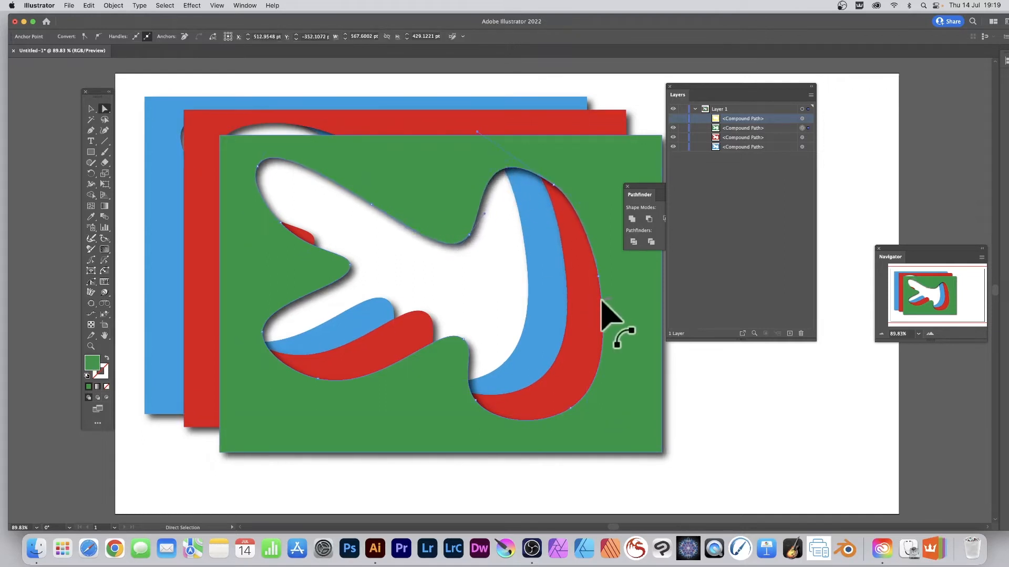
pyautogui.moveTo(608, 320); pyautogui.dragTo(552, 293)
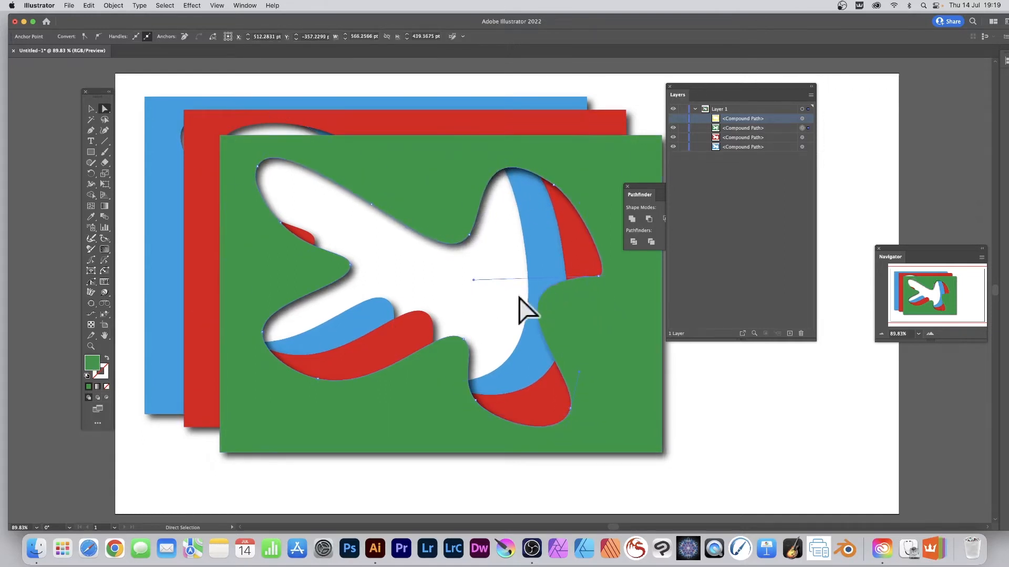
pyautogui.moveTo(422, 351); pyautogui.dragTo(400, 396)
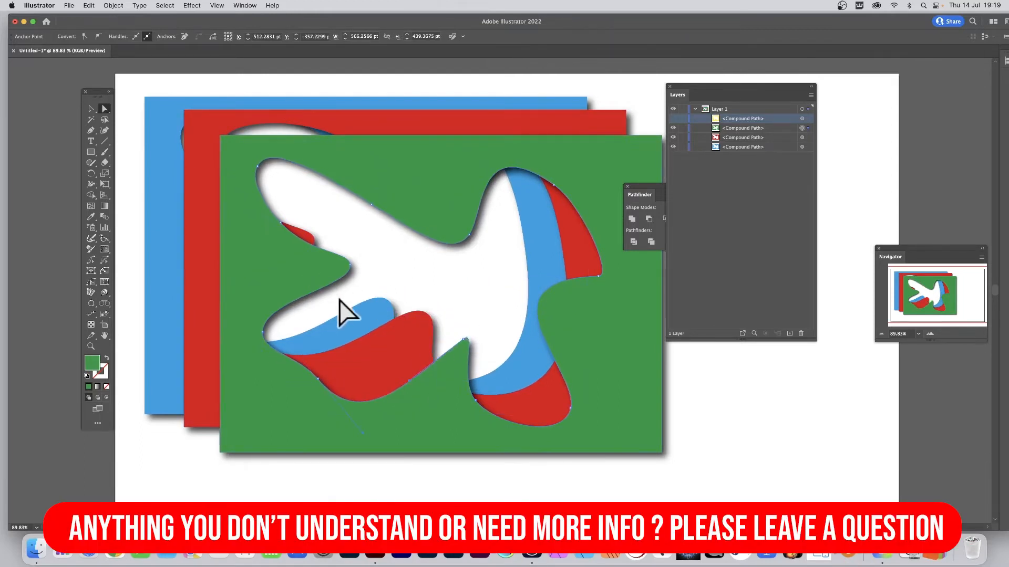
# Reshape the curve segments above and below the left notch of the green cutout's opening.
pyautogui.moveTo(332, 287); pyautogui.dragTo(302, 266)
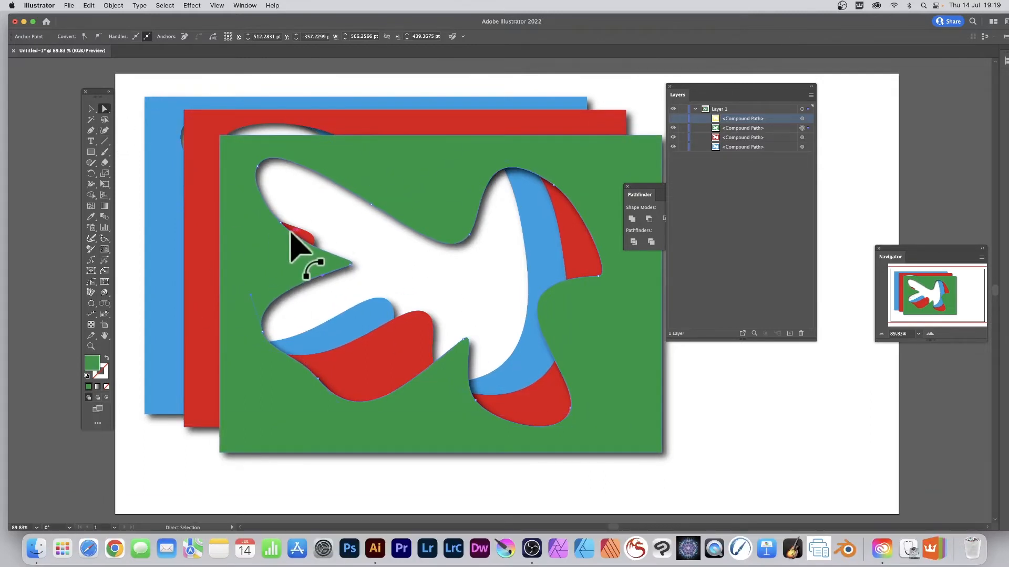
pyautogui.moveTo(290, 232); pyautogui.dragTo(299, 218)
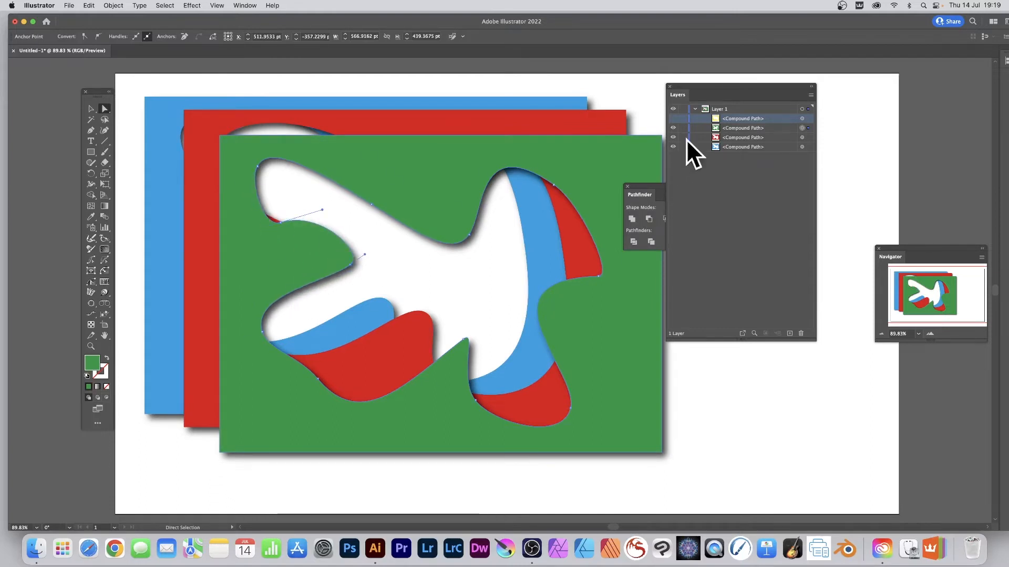
# Hide the green cutout and reshape the right, lower-right, lower-left and left curve segments of the red cutout's opening.
pyautogui.click(673, 127)
pyautogui.click(478, 180)
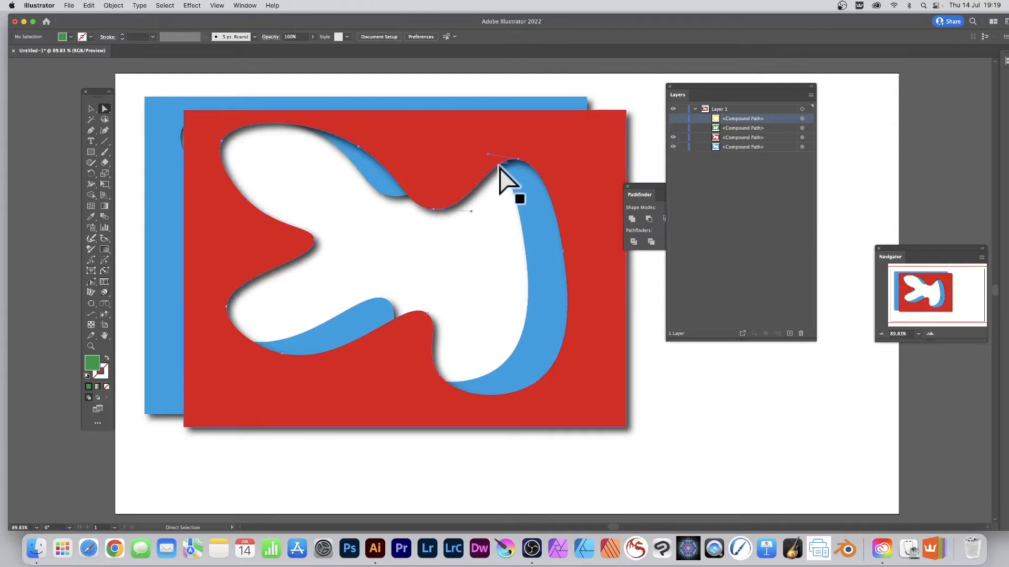
pyautogui.moveTo(531, 167); pyautogui.dragTo(501, 212)
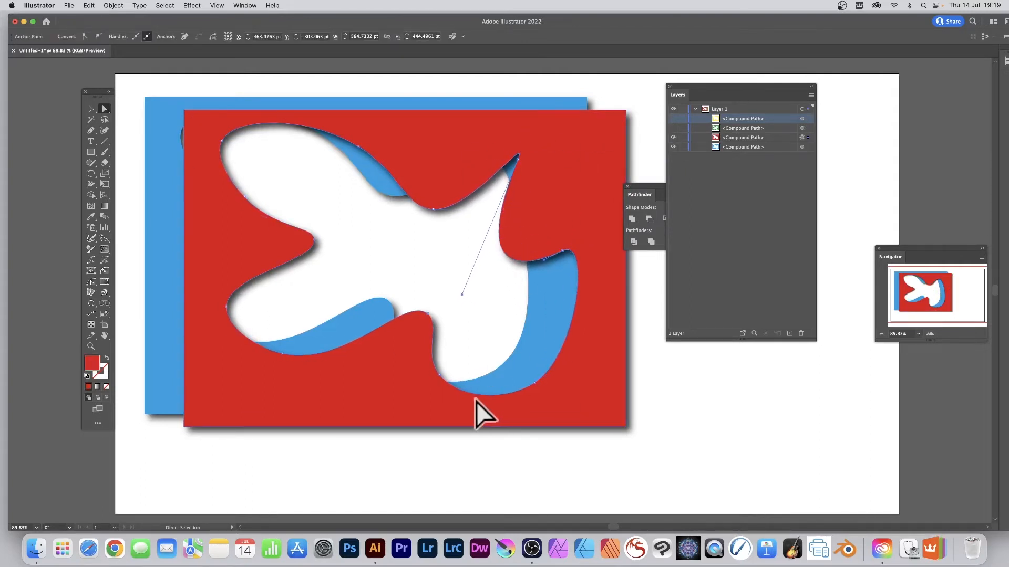
pyautogui.moveTo(484, 394); pyautogui.dragTo(507, 349)
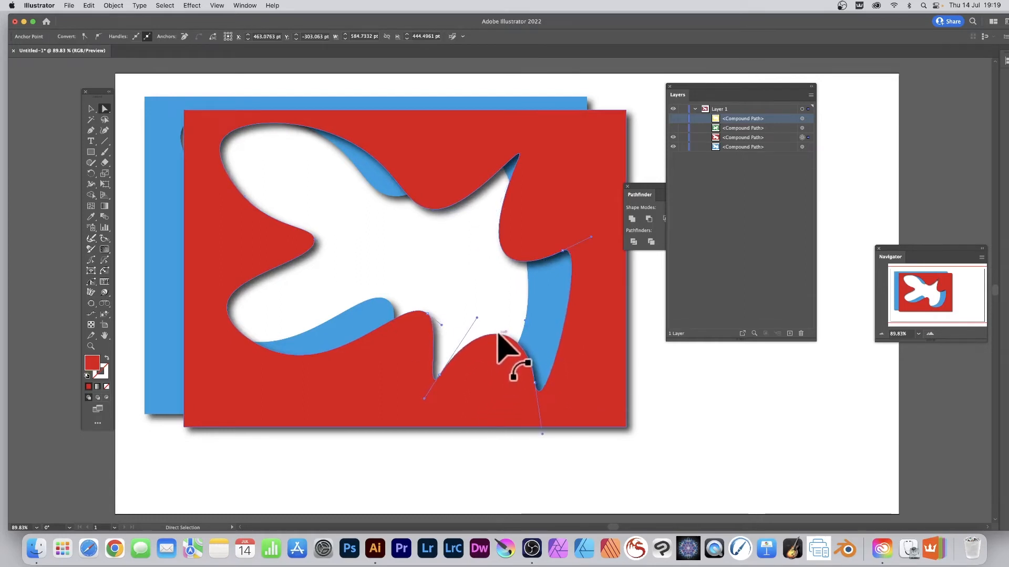
pyautogui.moveTo(344, 347); pyautogui.dragTo(331, 308)
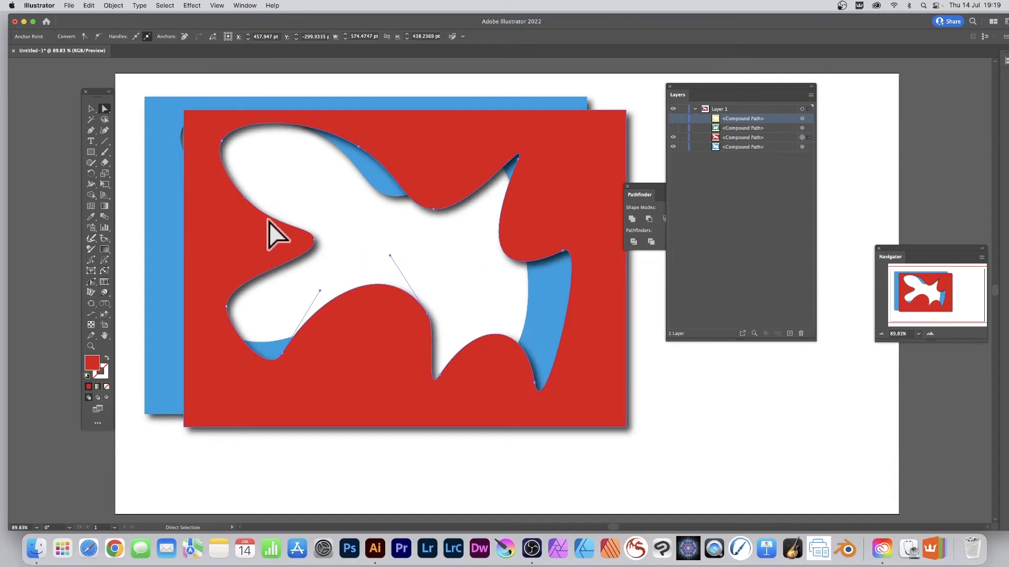
pyautogui.moveTo(269, 217); pyautogui.dragTo(280, 216)
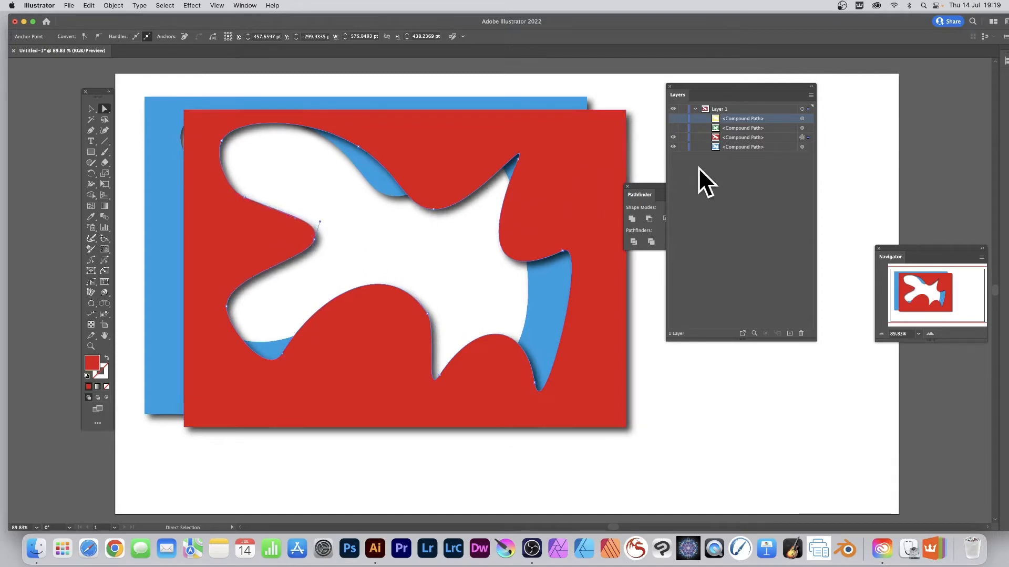
# Hide the red cutout and reshape the upper dip, left notch and lower curves of the blue cutout's opening.
pyautogui.click(673, 137)
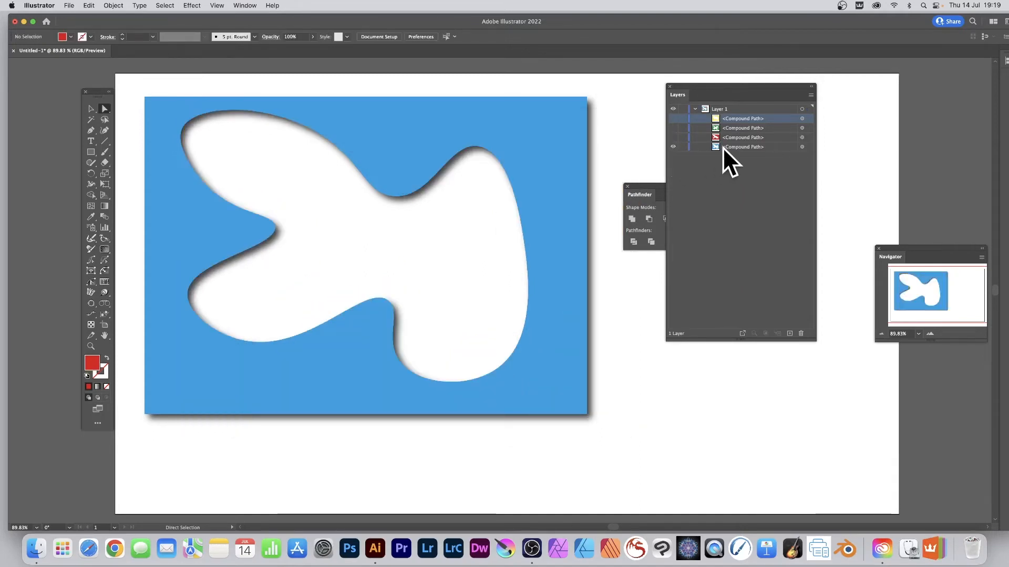
pyautogui.click(409, 192)
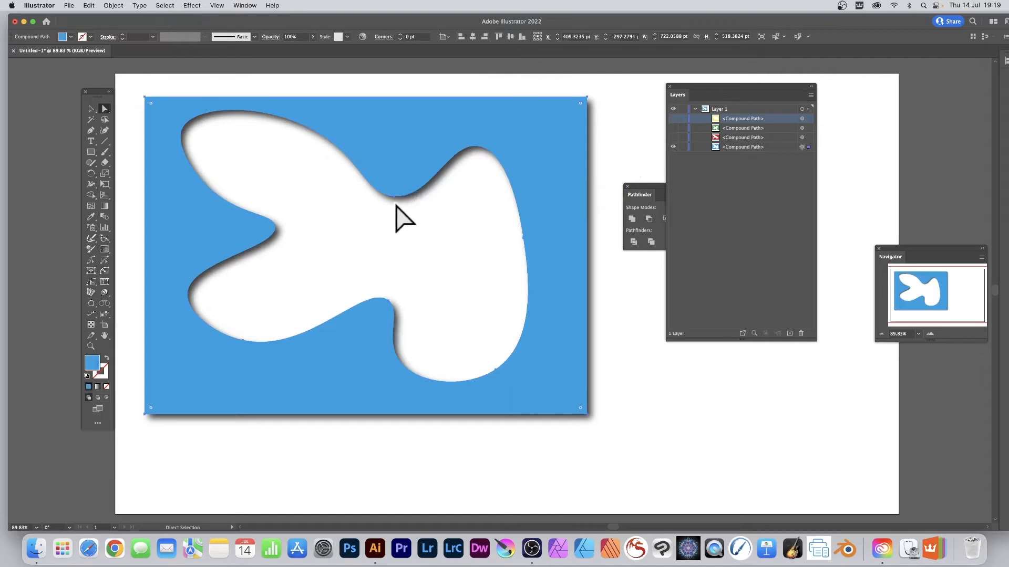
pyautogui.moveTo(396, 198); pyautogui.dragTo(336, 207)
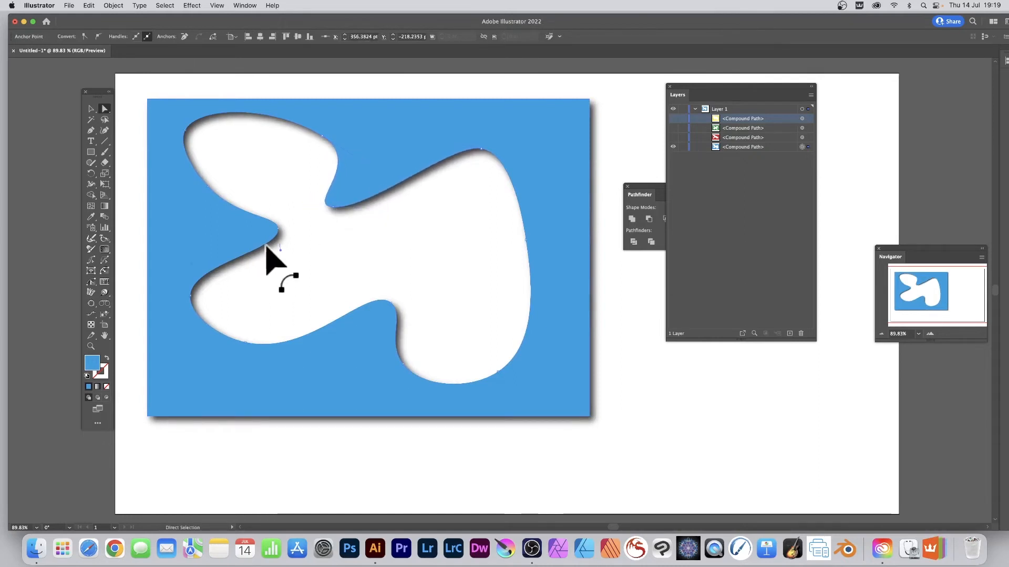
pyautogui.click(266, 247)
pyautogui.moveTo(279, 229); pyautogui.dragTo(297, 228)
pyautogui.moveTo(365, 307); pyautogui.dragTo(337, 268)
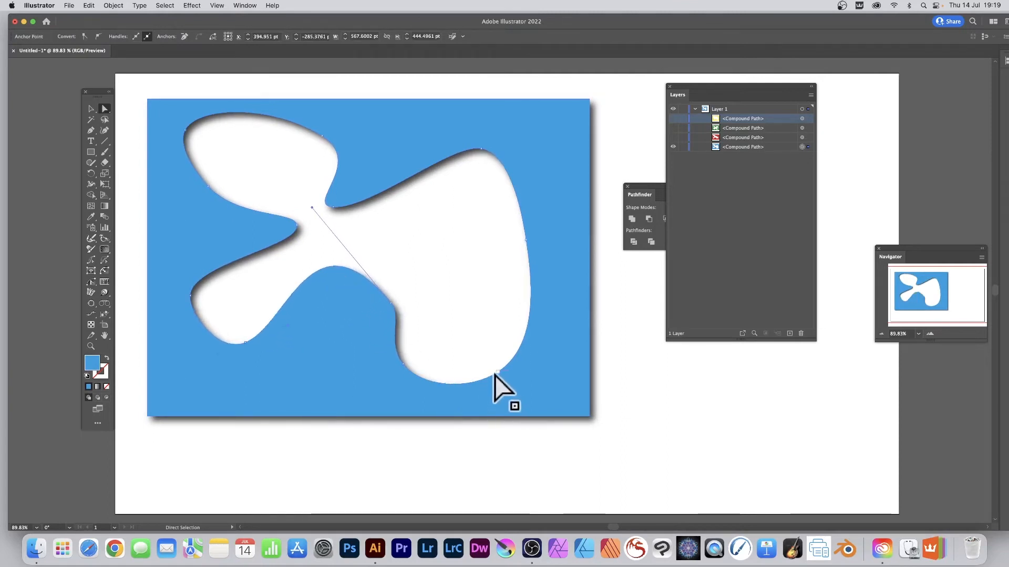
pyautogui.moveTo(494, 374); pyautogui.dragTo(483, 343)
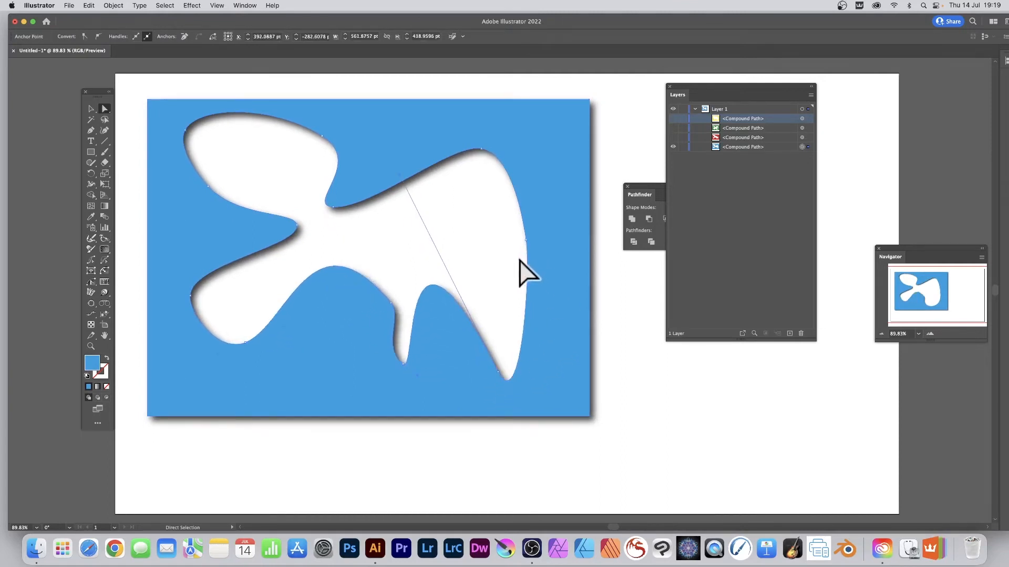
# Make the hidden red, green and yellow cutouts visible again.
pyautogui.click(673, 137)
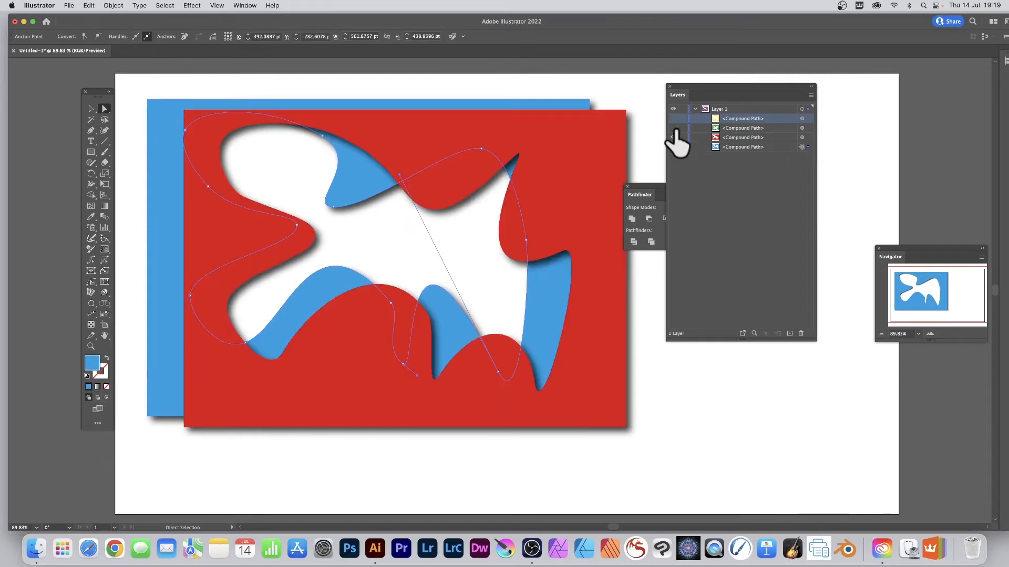
pyautogui.click(674, 128)
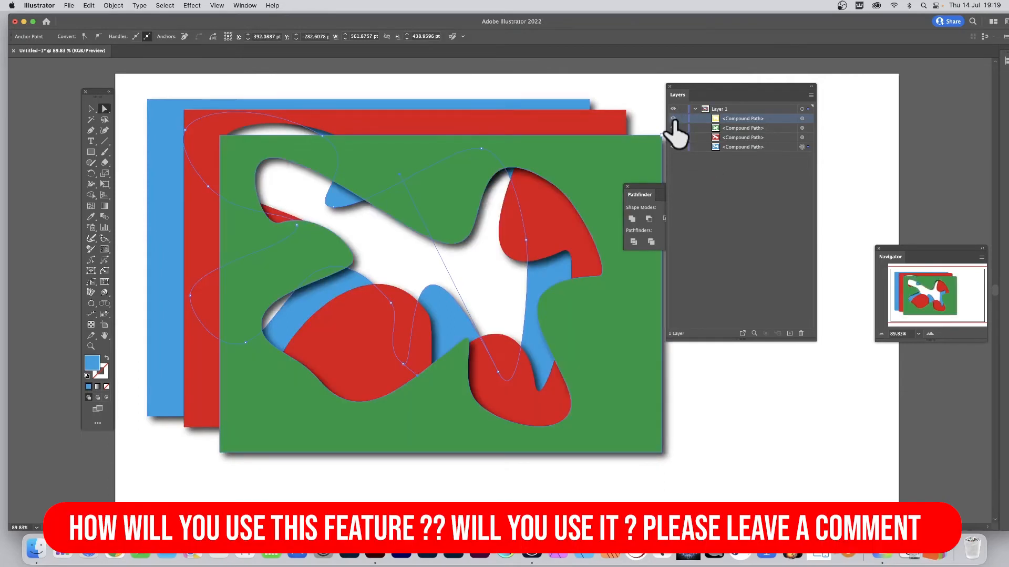
pyautogui.click(673, 119)
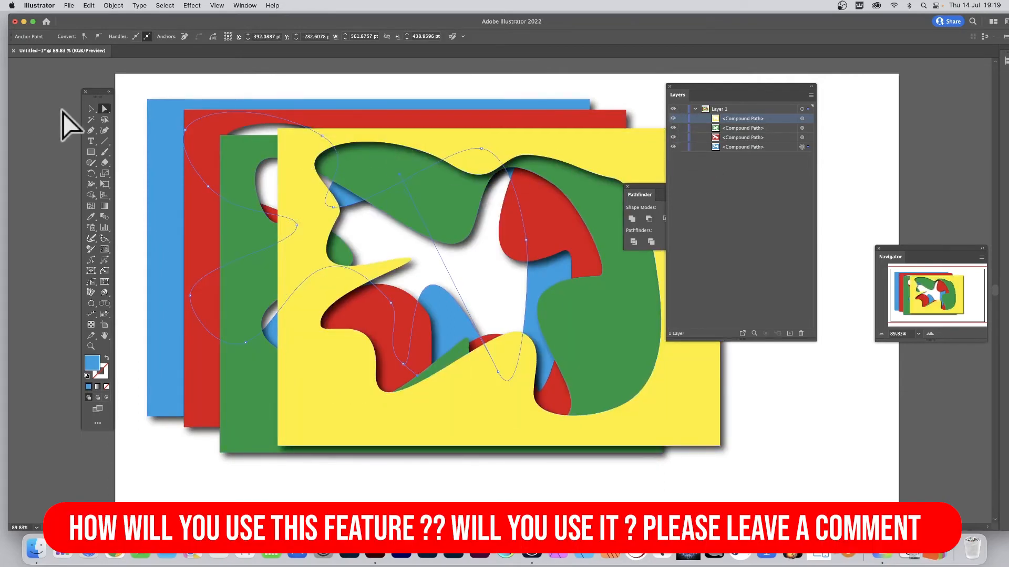
# Select all four cutouts and align their centres horizontally and vertically so they stack exactly.
pyautogui.click(92, 108)
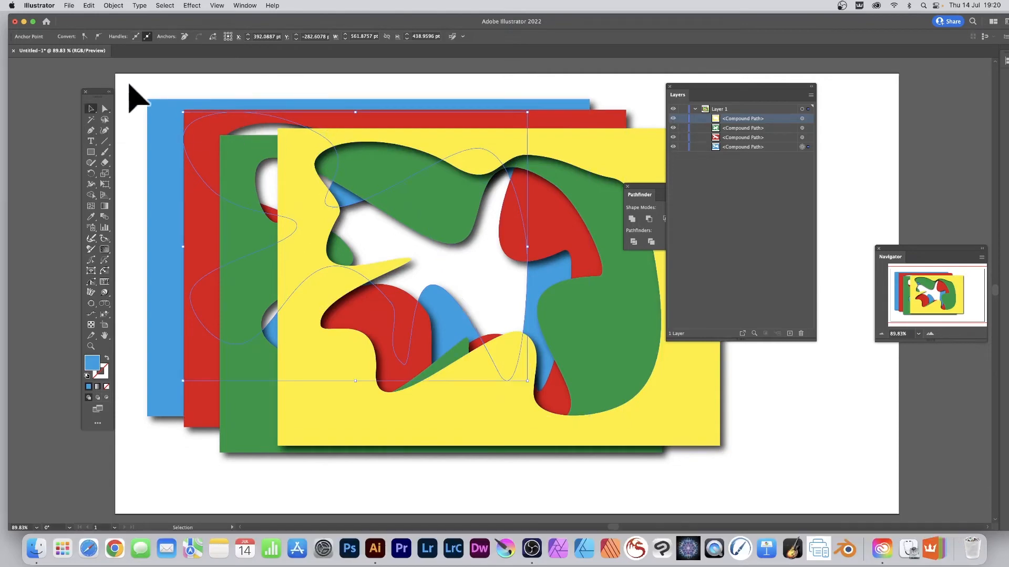
pyautogui.moveTo(201, 161); pyautogui.dragTo(704, 458)
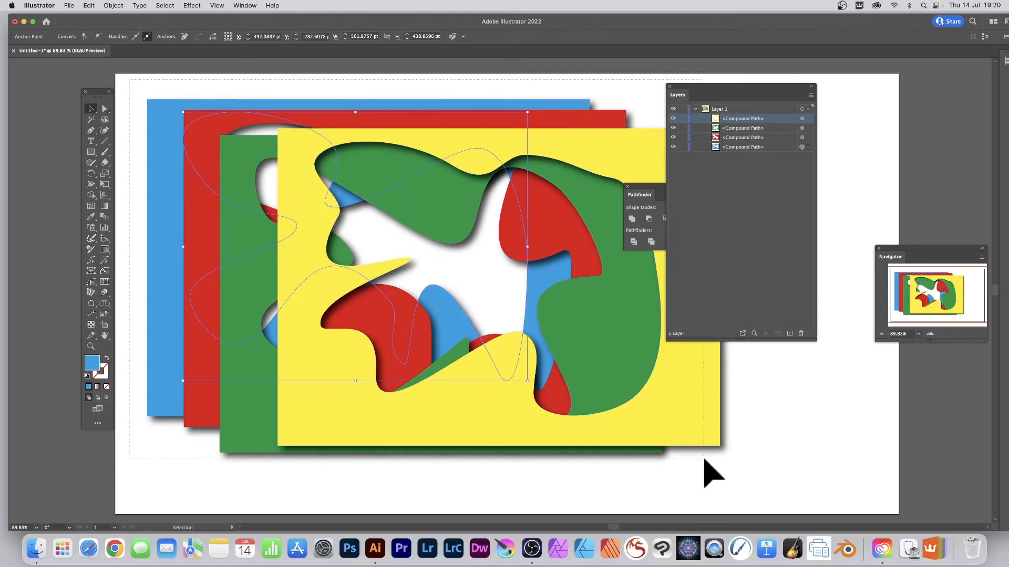
pyautogui.moveTo(760, 480); pyautogui.dragTo(760, 479)
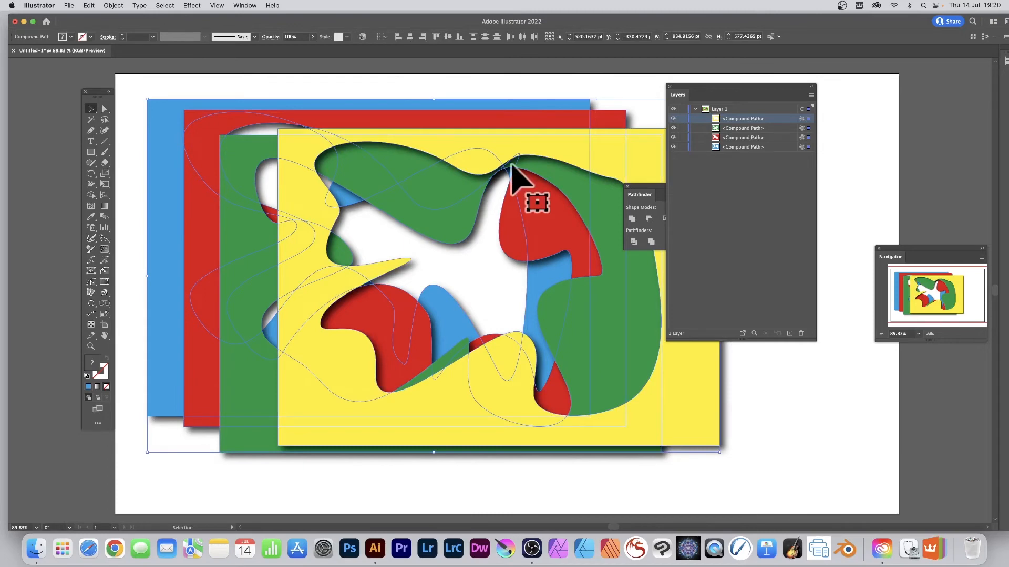
pyautogui.click(410, 36)
pyautogui.click(447, 36)
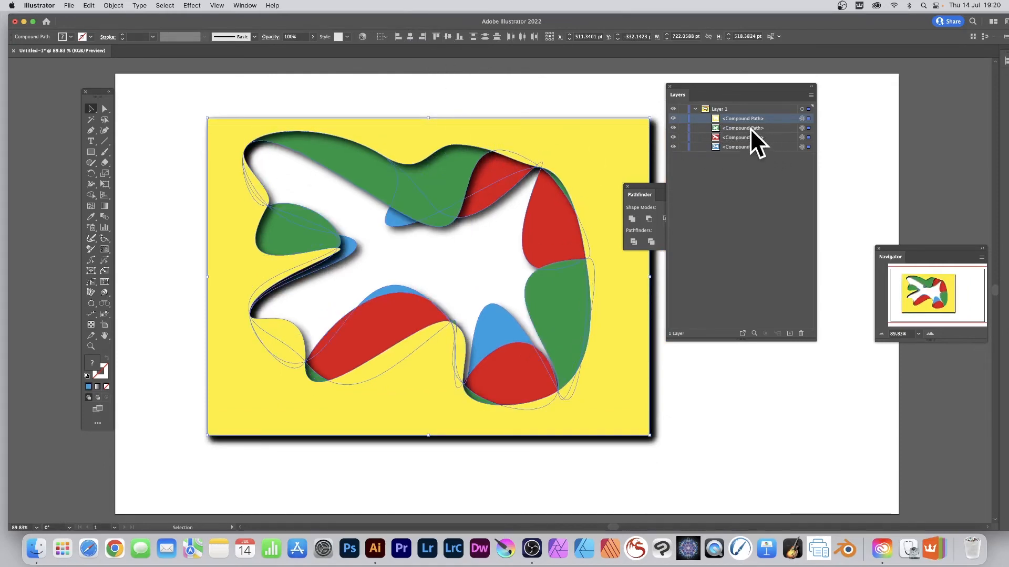
# Select the green cutout and move the Layers and Pathfinder panels away from the artwork.
pyautogui.click(802, 128)
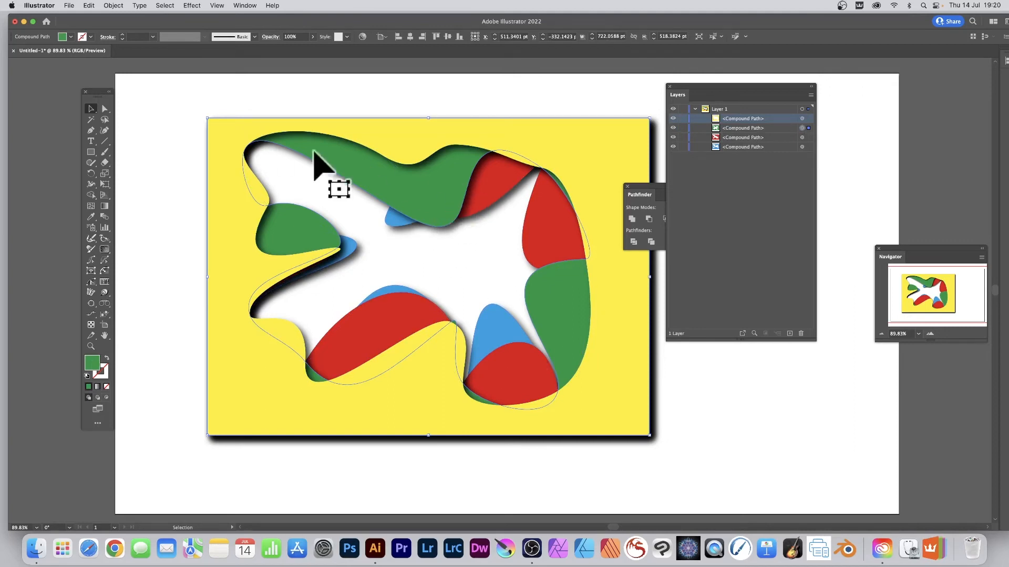
pyautogui.moveTo(698, 87); pyautogui.dragTo(746, 89)
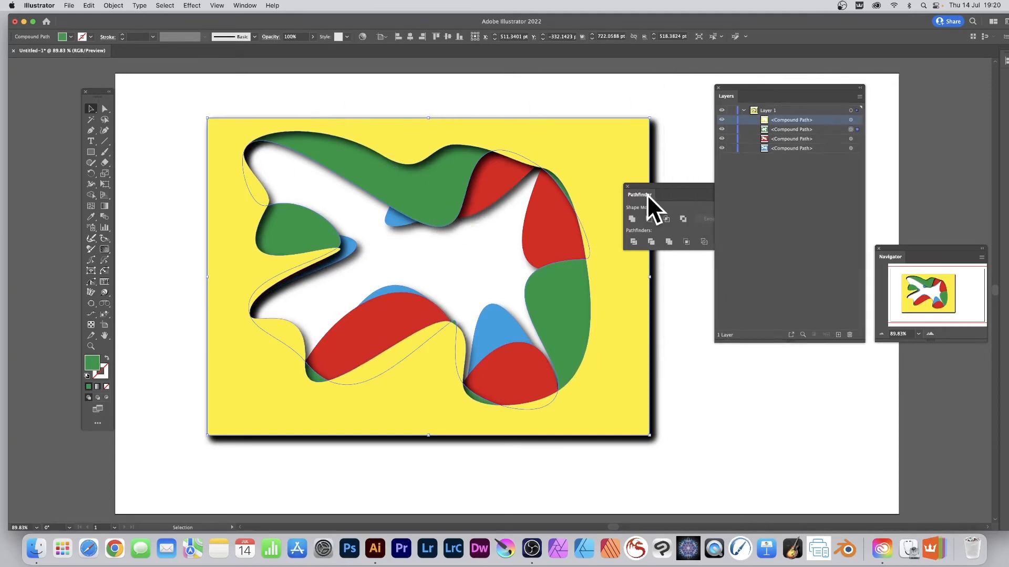
pyautogui.moveTo(650, 185); pyautogui.dragTo(700, 189)
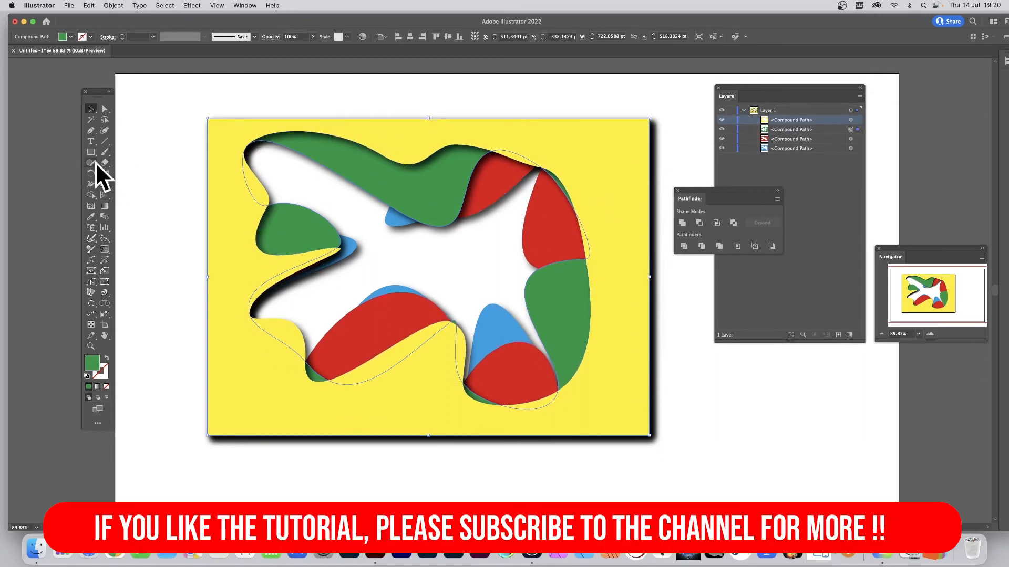
pyautogui.press('Tab')
pyautogui.press('Tab')
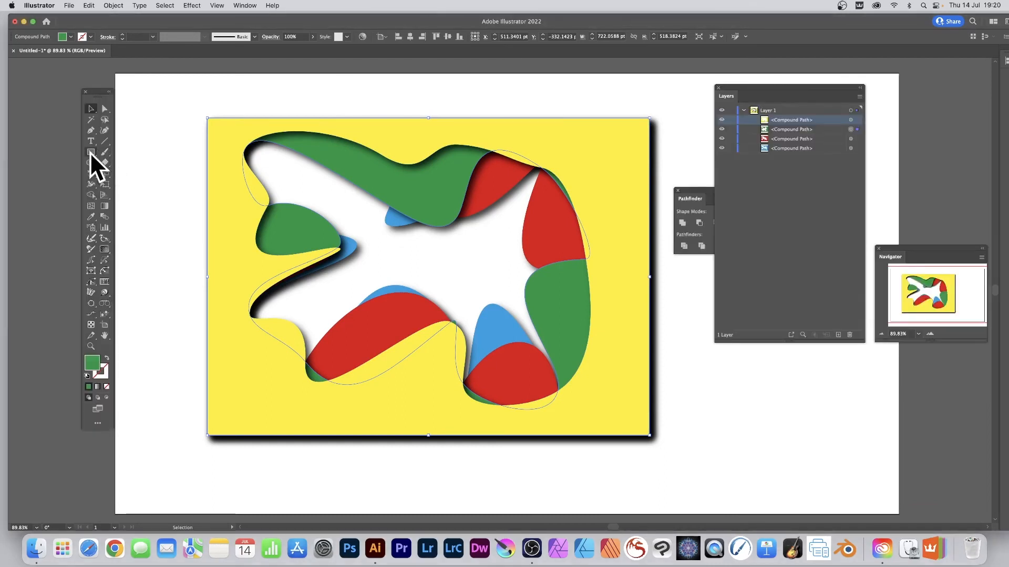
# Draw a green rectangle about 699 by 496 pt just inside the outer edges of the stacked cutouts.
pyautogui.click(90, 152)
pyautogui.click(90, 152)
pyautogui.click(146, 153)
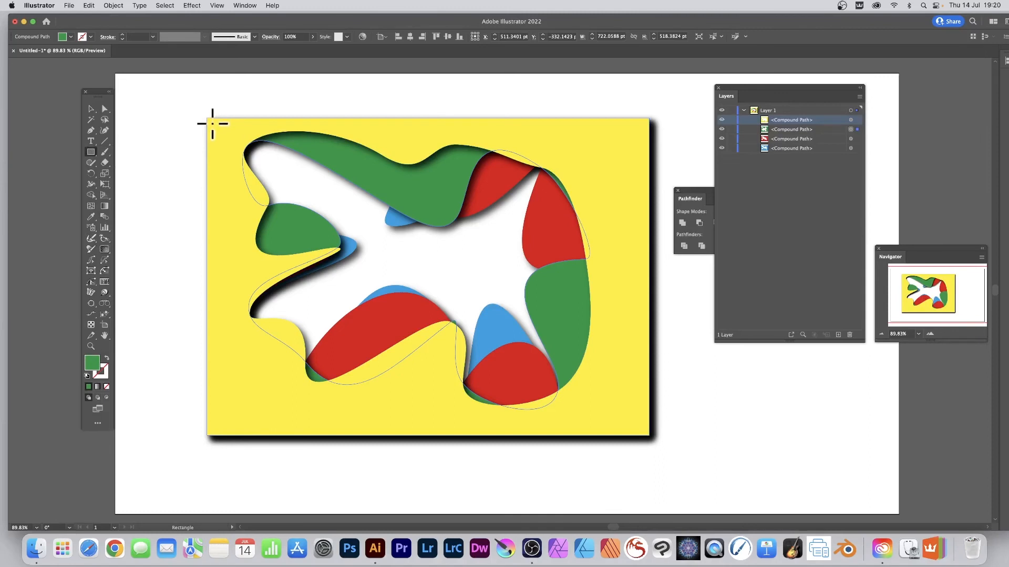
pyautogui.moveTo(212, 123); pyautogui.dragTo(641, 428)
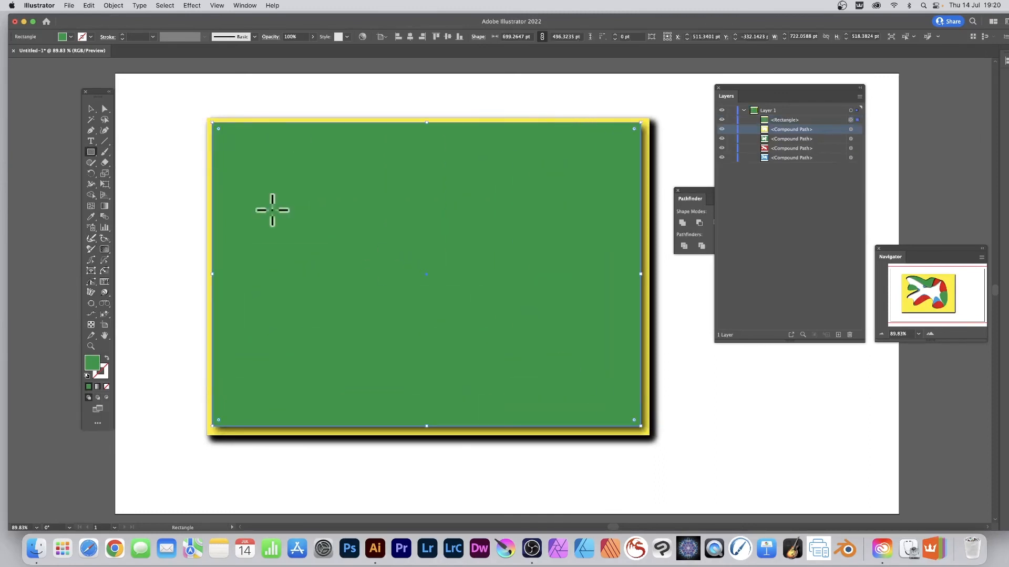
# Select the new rectangle together with all four cutouts and make a clipping mask from them.
pyautogui.click(92, 110)
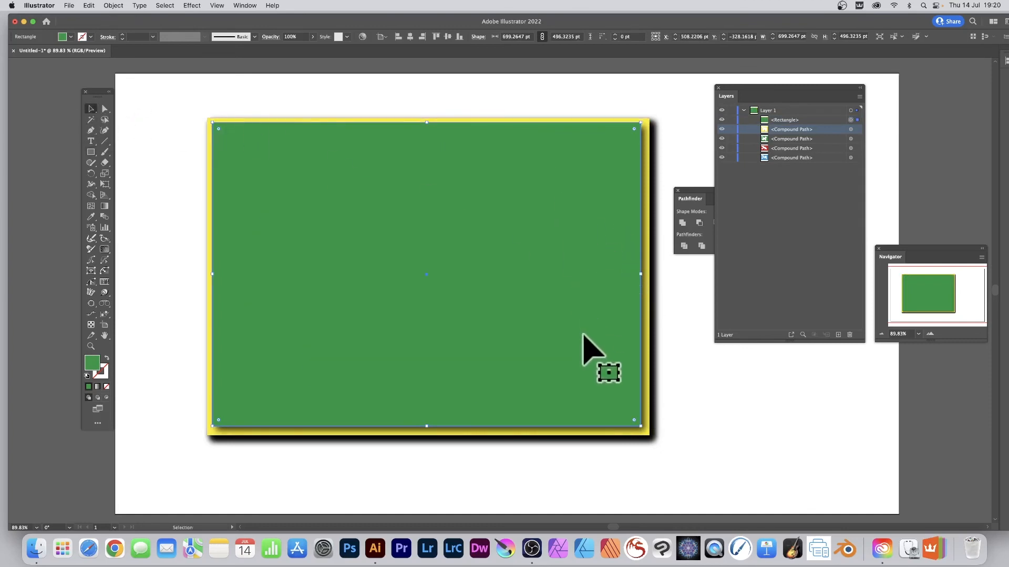
pyautogui.moveTo(182, 97); pyautogui.dragTo(665, 461)
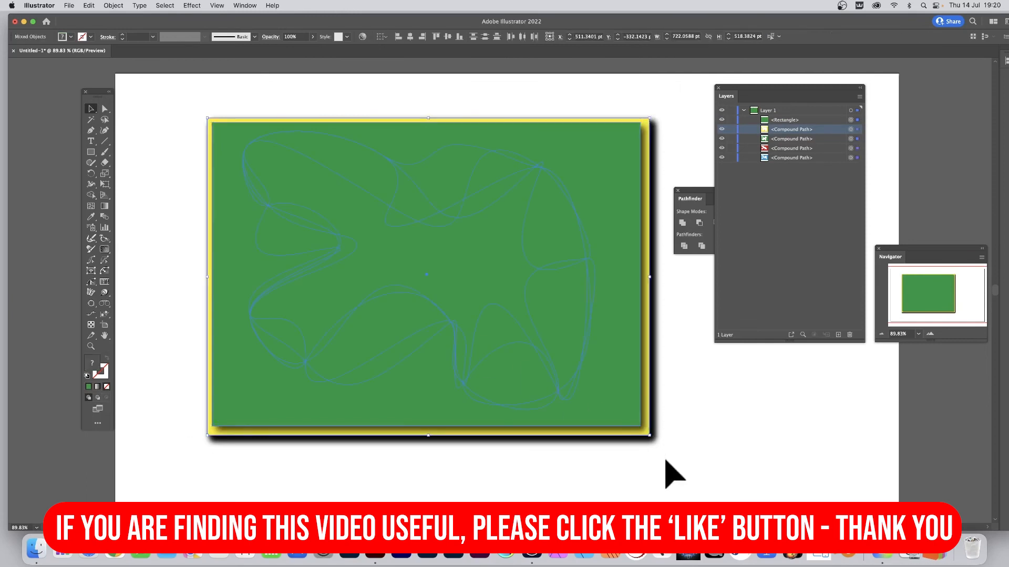
pyautogui.click(113, 5)
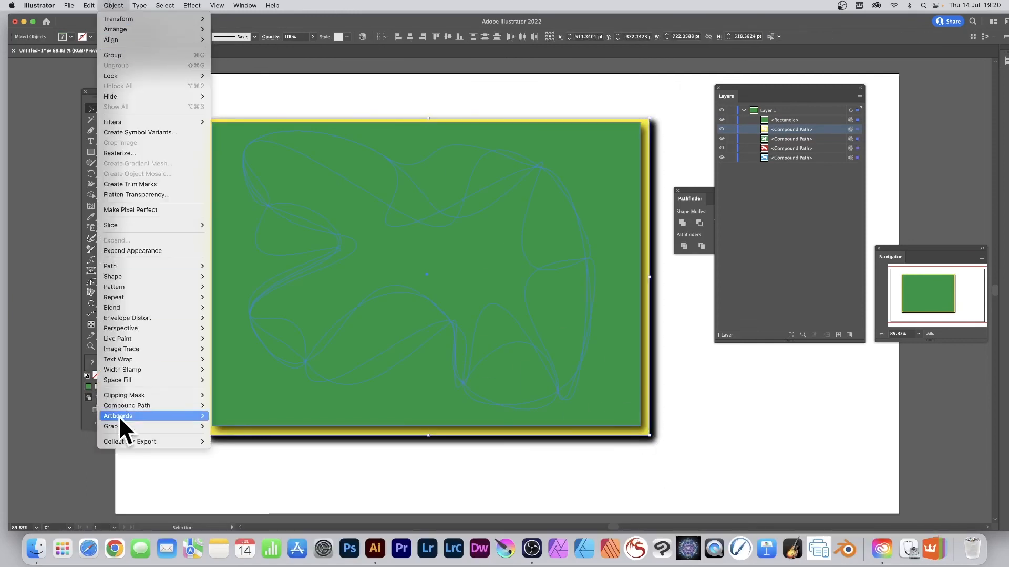
pyautogui.moveTo(143, 395)
pyautogui.click(224, 395)
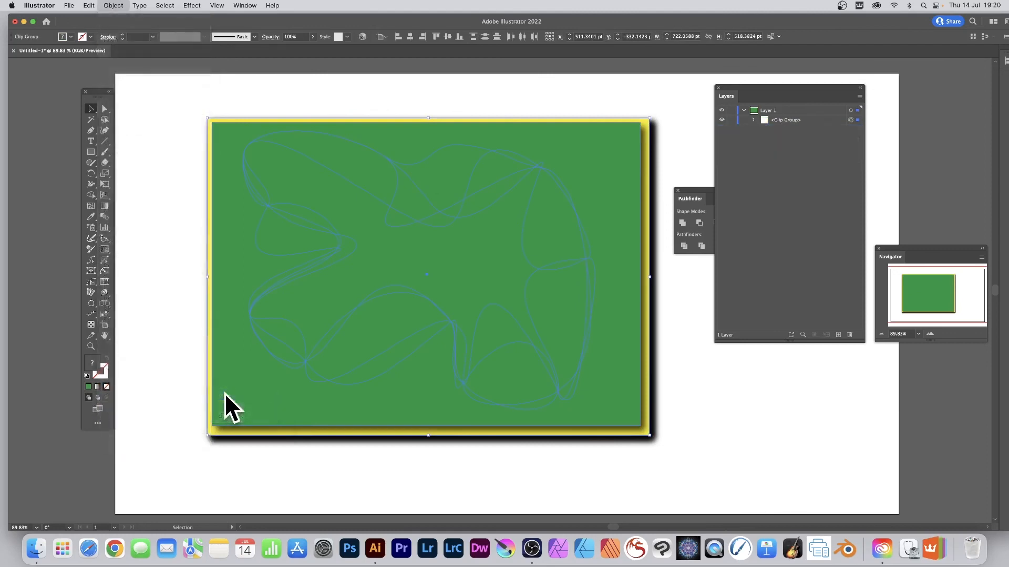